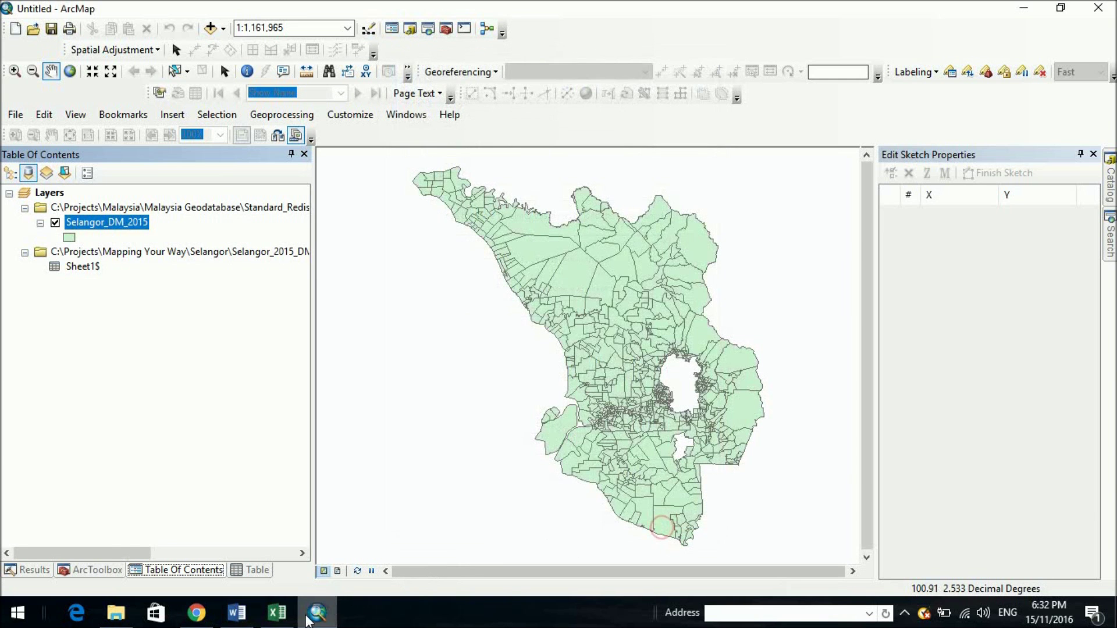
- Switch to Excel and examine the DM names and the ethnicity percentage columns in Sheet1 of Selangor_2015_DM_Ethnicity.xls
{"action": "left_click", "coordinate": [276, 613]}
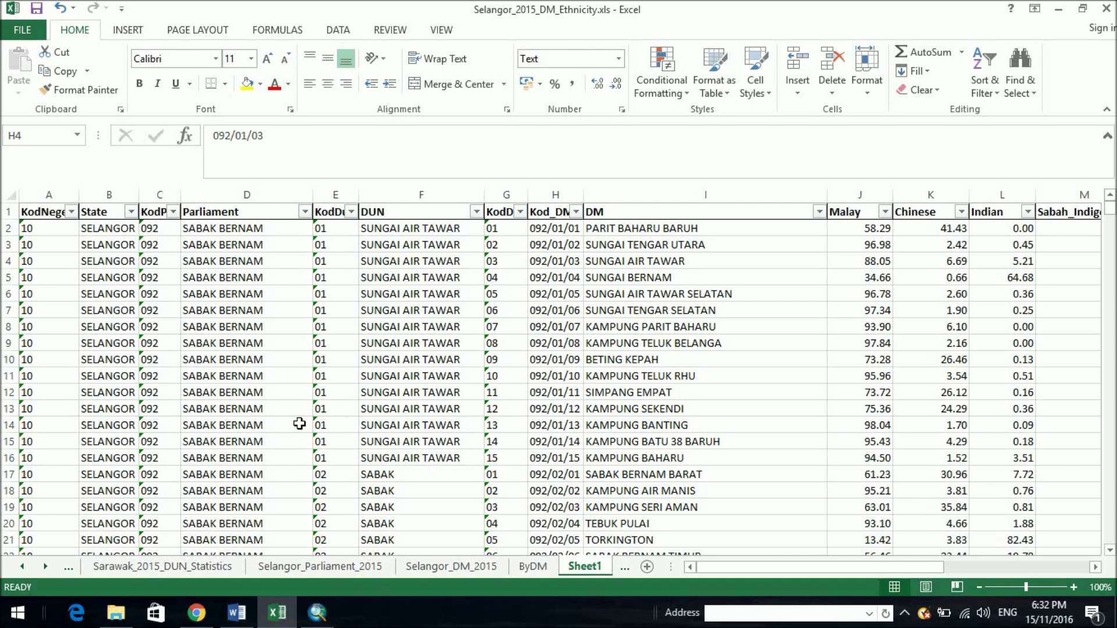
{"action": "left_click_drag", "start_coordinate": [773, 569], "coordinate": [897, 573]}
{"action": "left_click", "coordinate": [219, 244]}
{"action": "left_click", "coordinate": [218, 261]}
{"action": "left_click", "coordinate": [218, 277]}
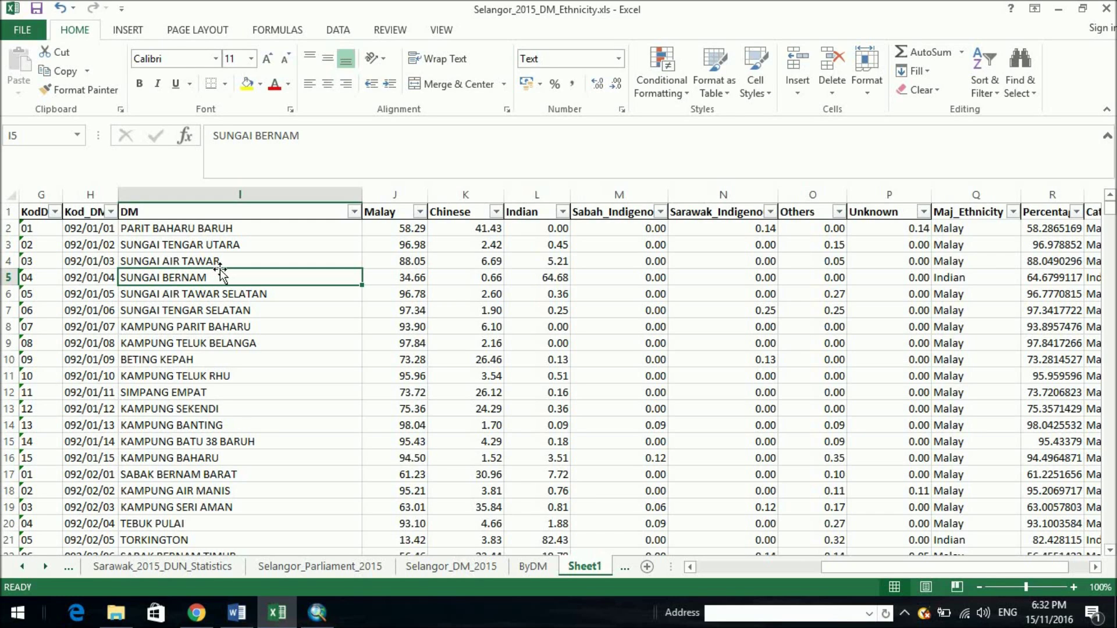
{"action": "left_click", "coordinate": [399, 229]}
{"action": "key", "text": "Right"}
{"action": "left_click", "coordinate": [597, 234]}
{"action": "left_click", "coordinate": [690, 234]}
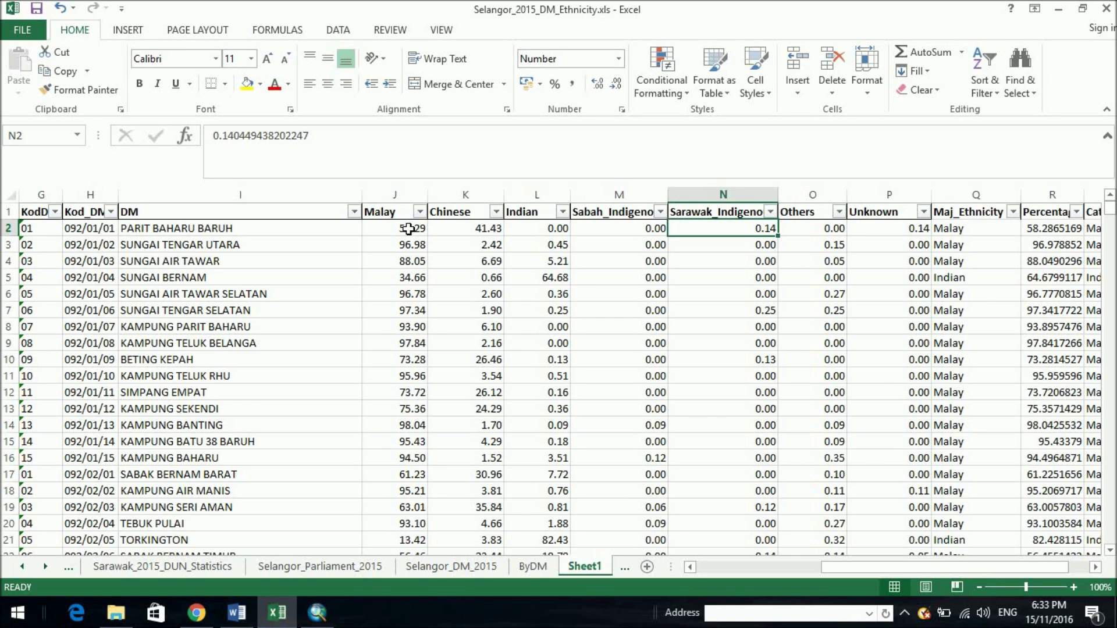
{"action": "left_click", "coordinate": [374, 227]}
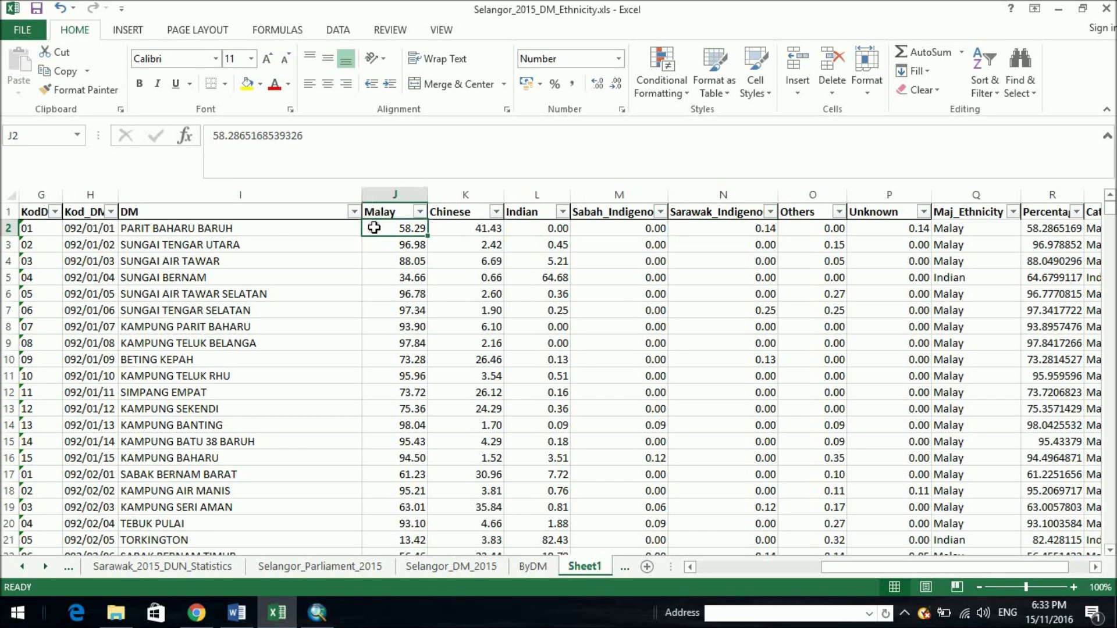
{"action": "left_click", "coordinate": [198, 227]}
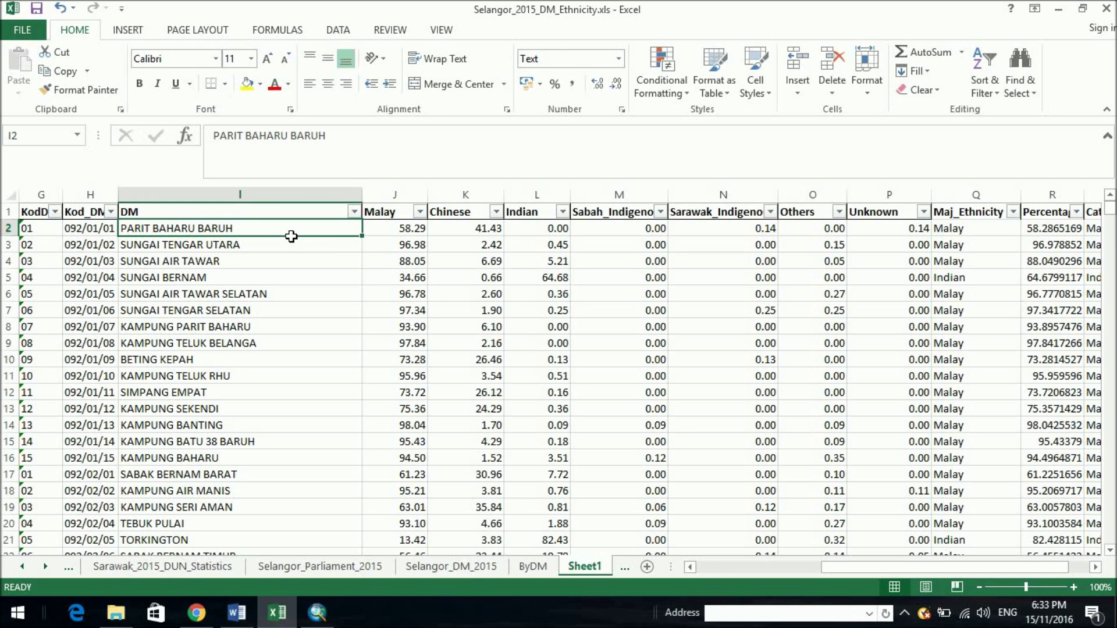
- Clear the existing formula from cell Q2, the first data cell of the Maj_Ethnicity column
{"action": "left_click", "coordinate": [950, 230]}
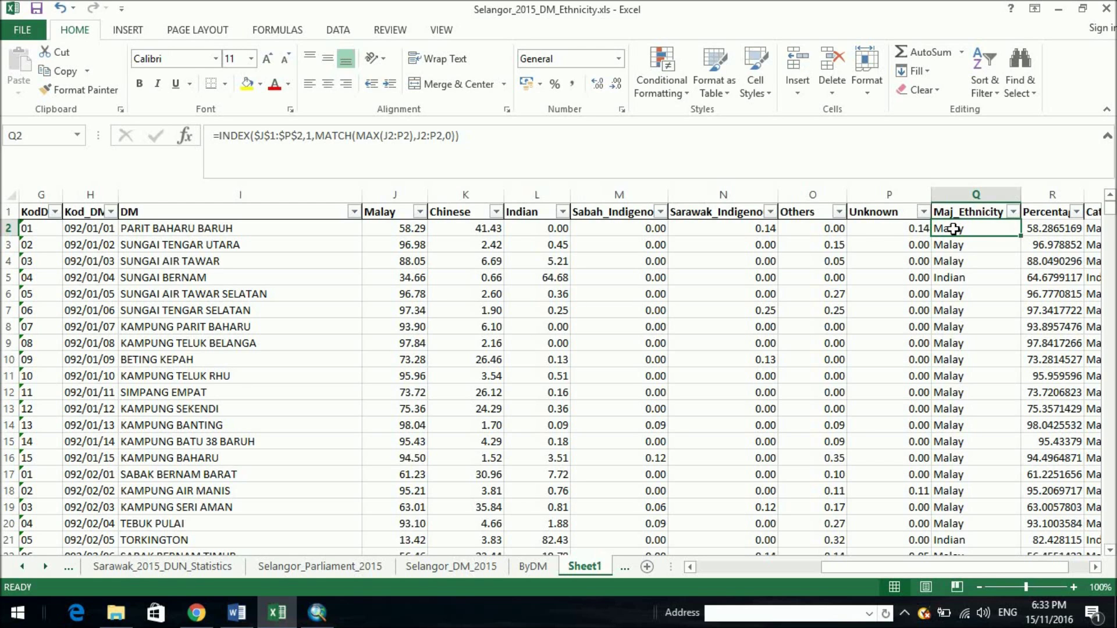
{"action": "double_click", "coordinate": [958, 229]}
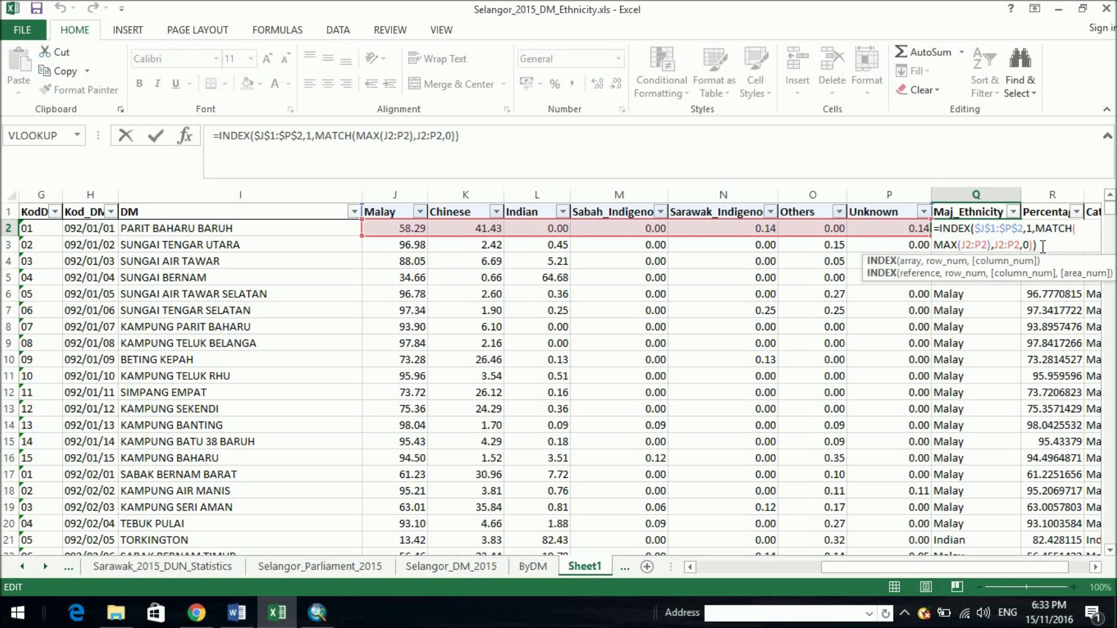
{"action": "left_click_drag", "start_coordinate": [1049, 246], "coordinate": [923, 223]}
{"action": "key", "text": "Delete"}
{"action": "key", "text": "Return"}
{"action": "left_click", "coordinate": [759, 311]}
{"action": "left_click", "coordinate": [945, 228]}
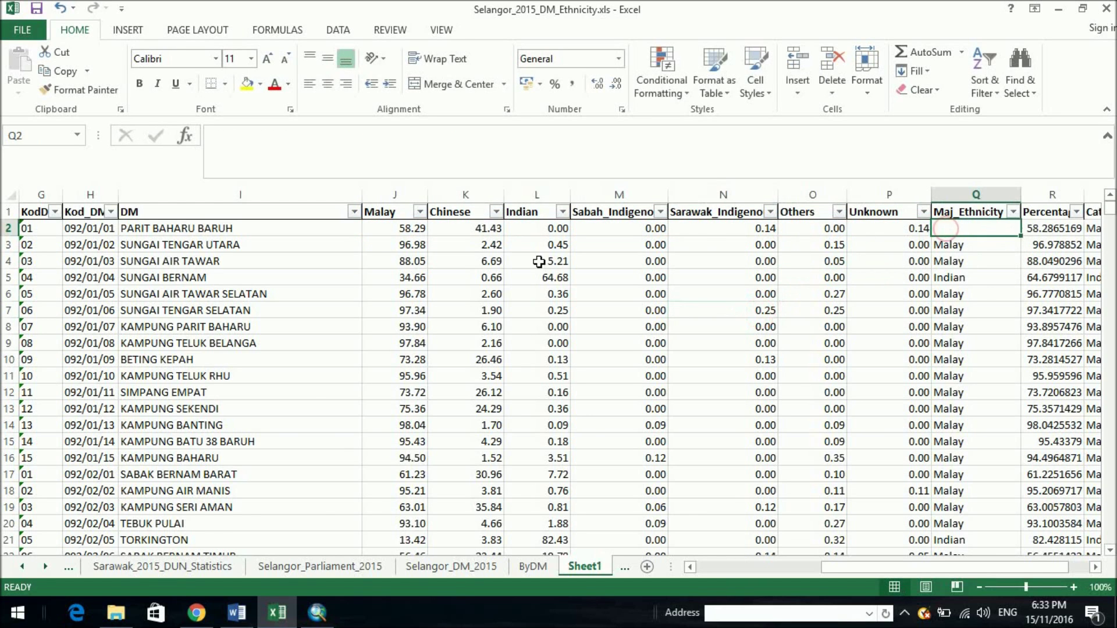
- Switch to Chrome and find the INDEX, MATCH and MAX formula in the extendoffice article on returning the highest value's column title
{"action": "left_click", "coordinate": [196, 613]}
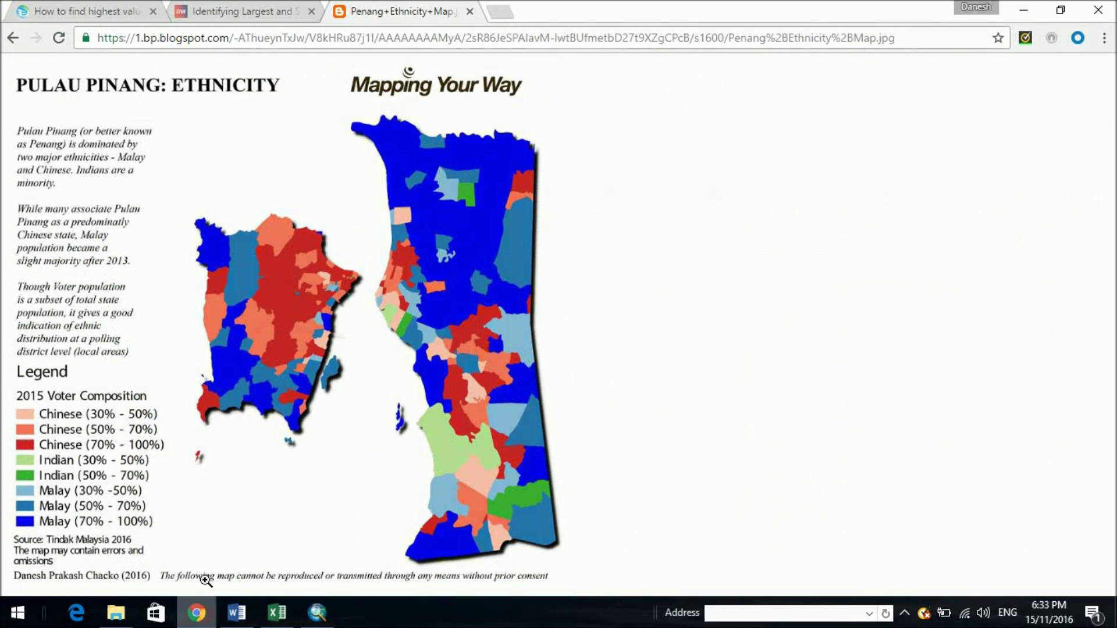
{"action": "left_click", "coordinate": [120, 11]}
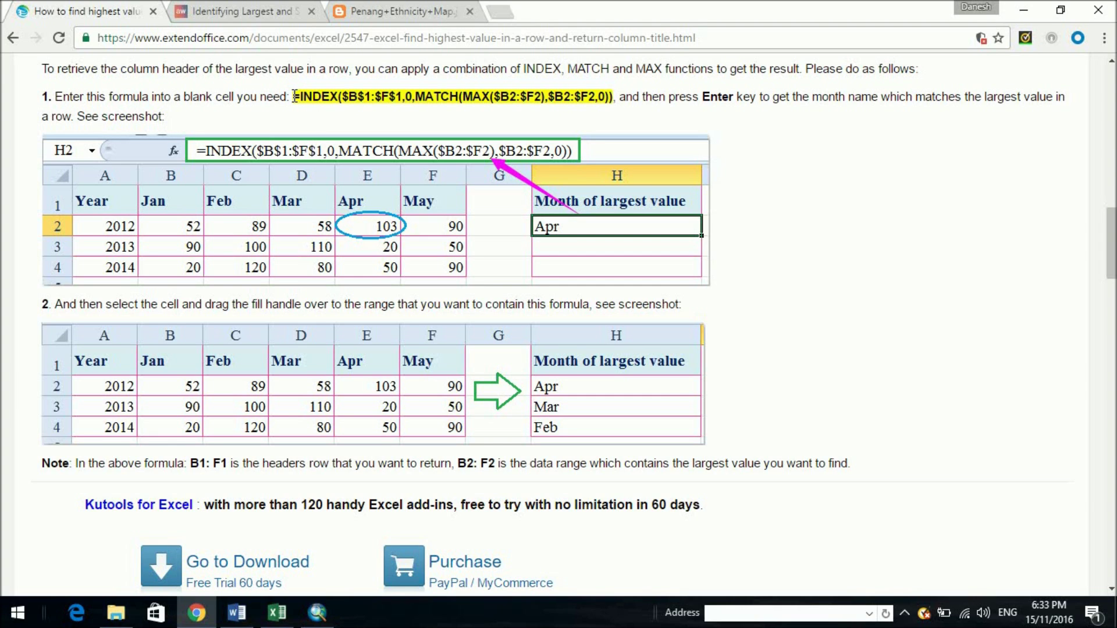
{"action": "left_click_drag", "start_coordinate": [295, 96], "coordinate": [613, 96]}
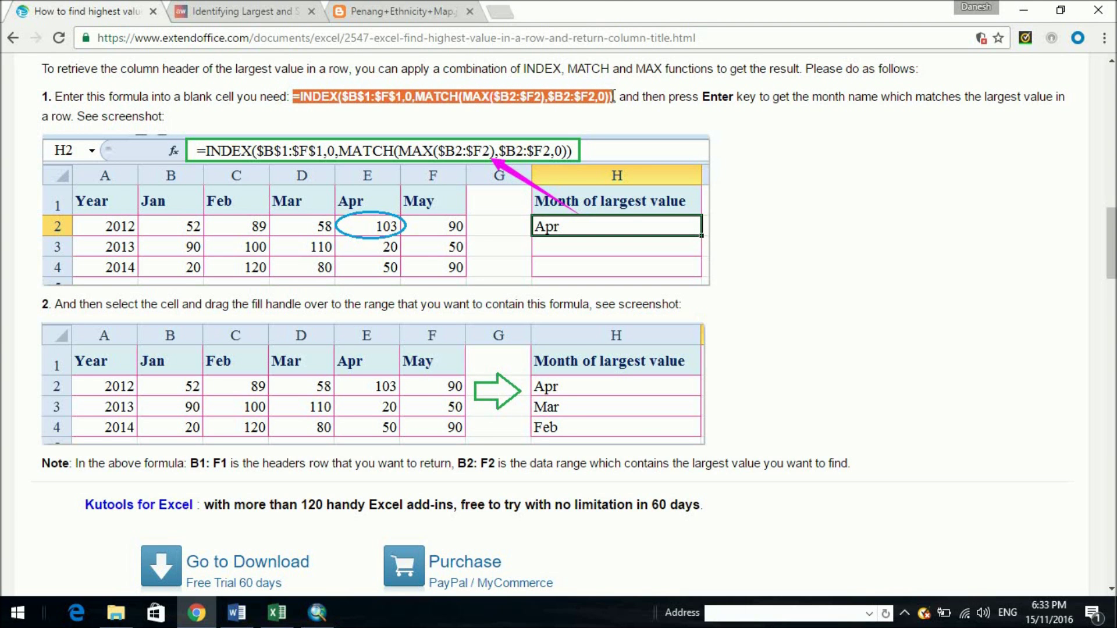
- Switch back to Excel and start an INDEX formula in Q2 with J1:P2 as its array argument
{"action": "left_click", "coordinate": [276, 612]}
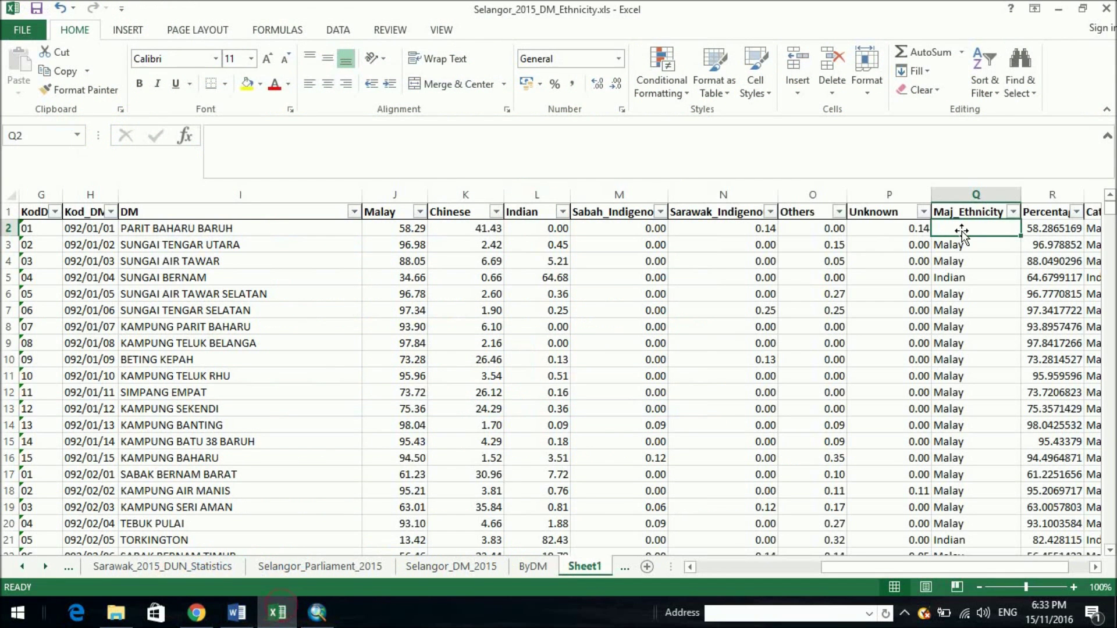
{"action": "type", "text": "=In"}
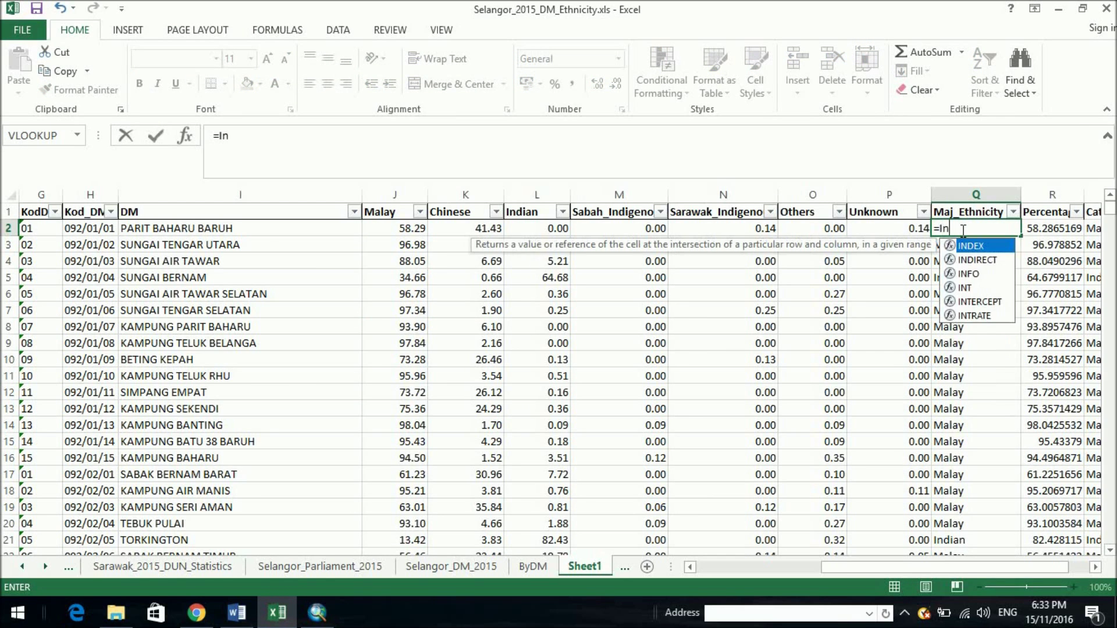
{"action": "type", "text": "dex("}
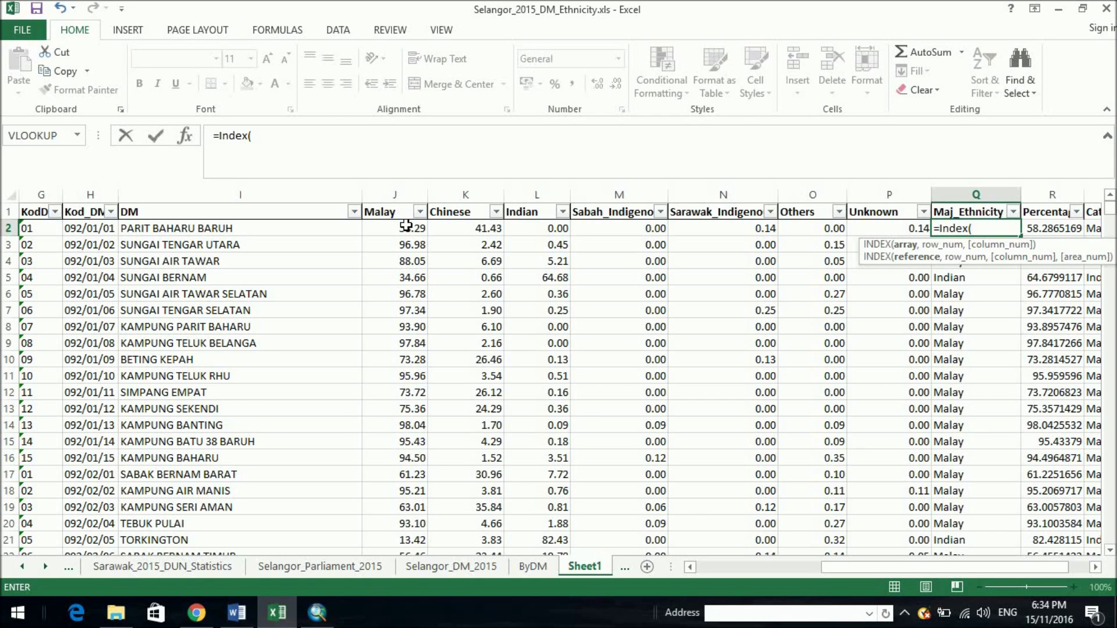
{"action": "type", "text": "$"}
{"action": "left_click", "coordinate": [398, 215]}
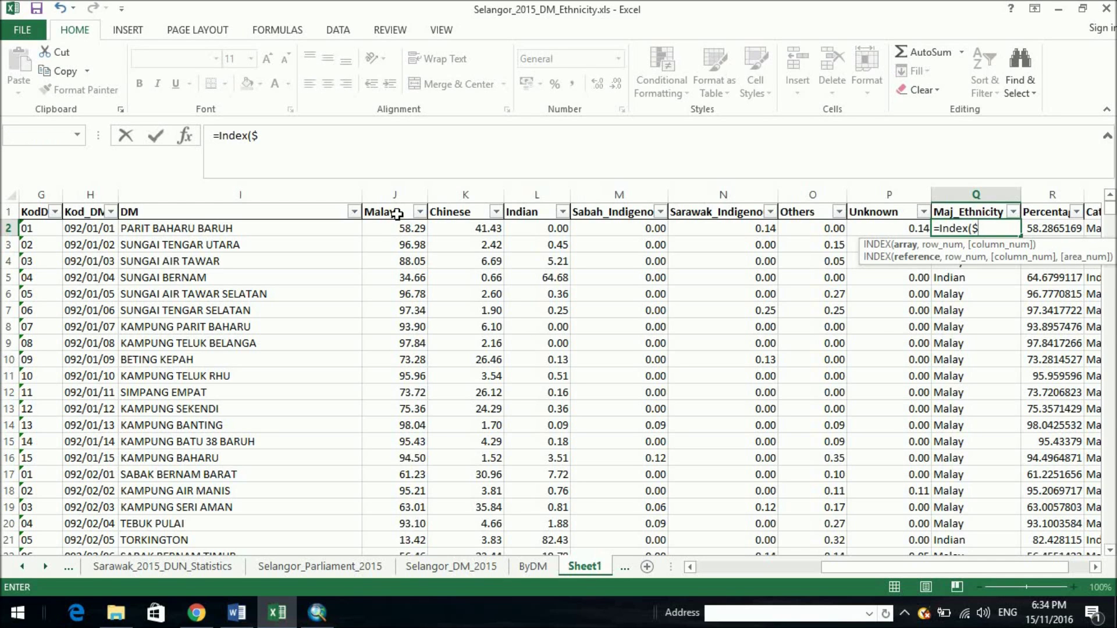
{"action": "left_click", "coordinate": [530, 393]}
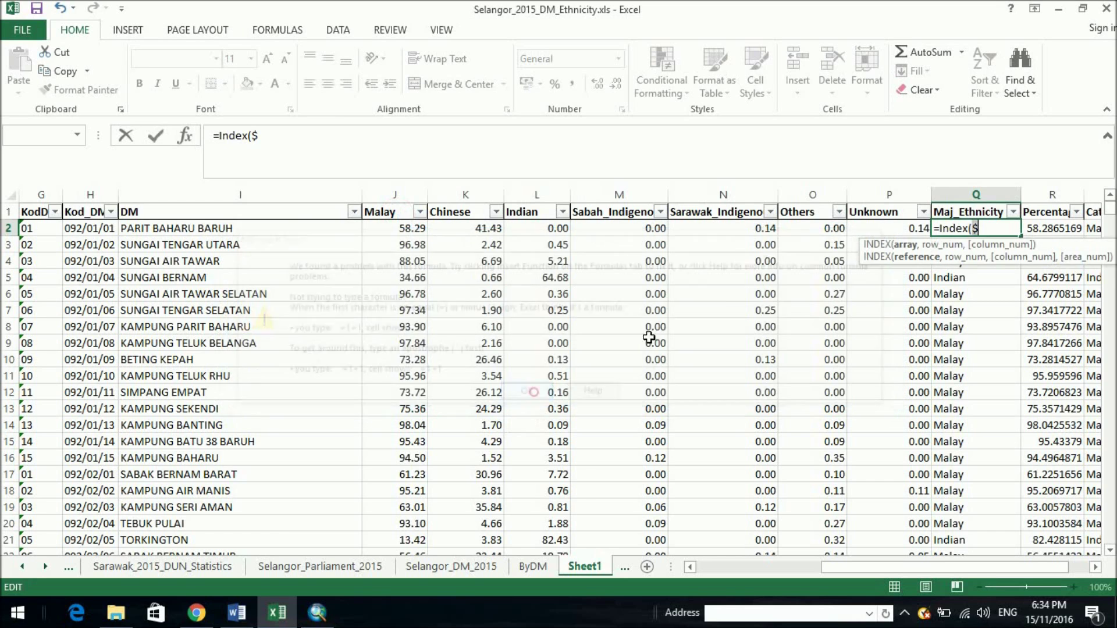
{"action": "left_click", "coordinate": [205, 616]}
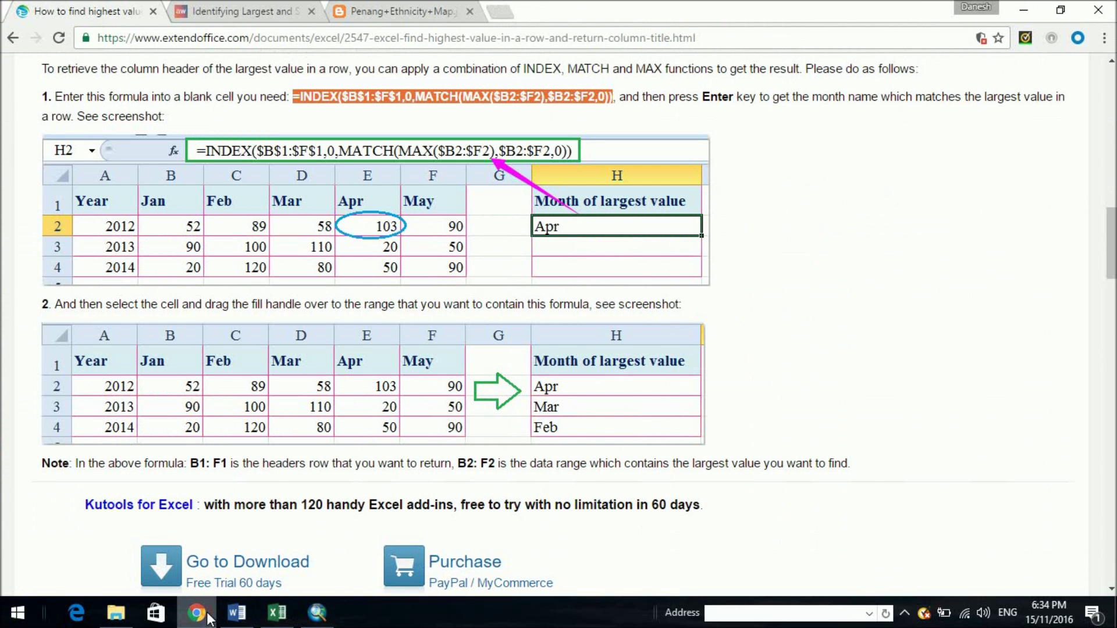
{"action": "left_click", "coordinate": [278, 612]}
{"action": "left_click_drag", "start_coordinate": [401, 212], "coordinate": [876, 235]}
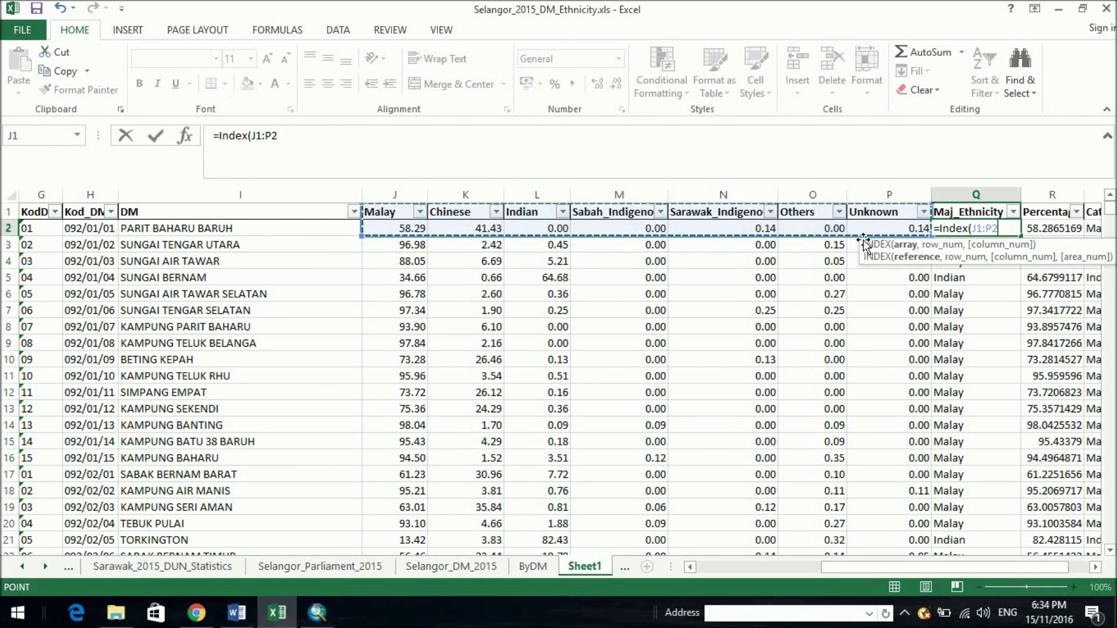
{"action": "type", "text": ","}
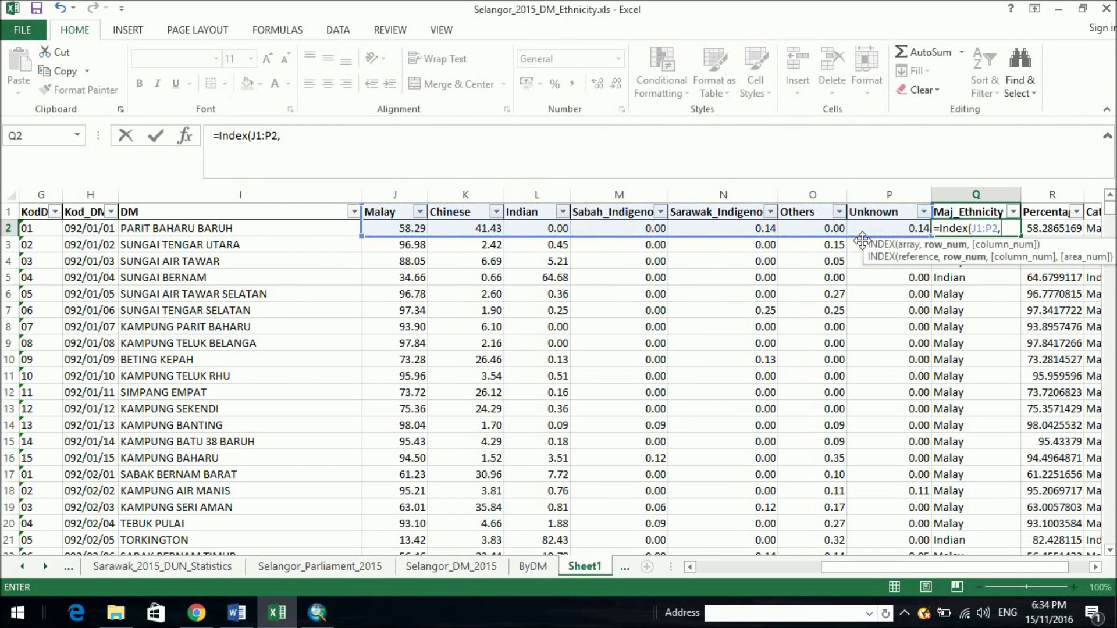
- Check the reference formula in Chrome and make the INDEX array in Q2 absolute as $J$1:$P$2
{"action": "left_click", "coordinate": [194, 614]}
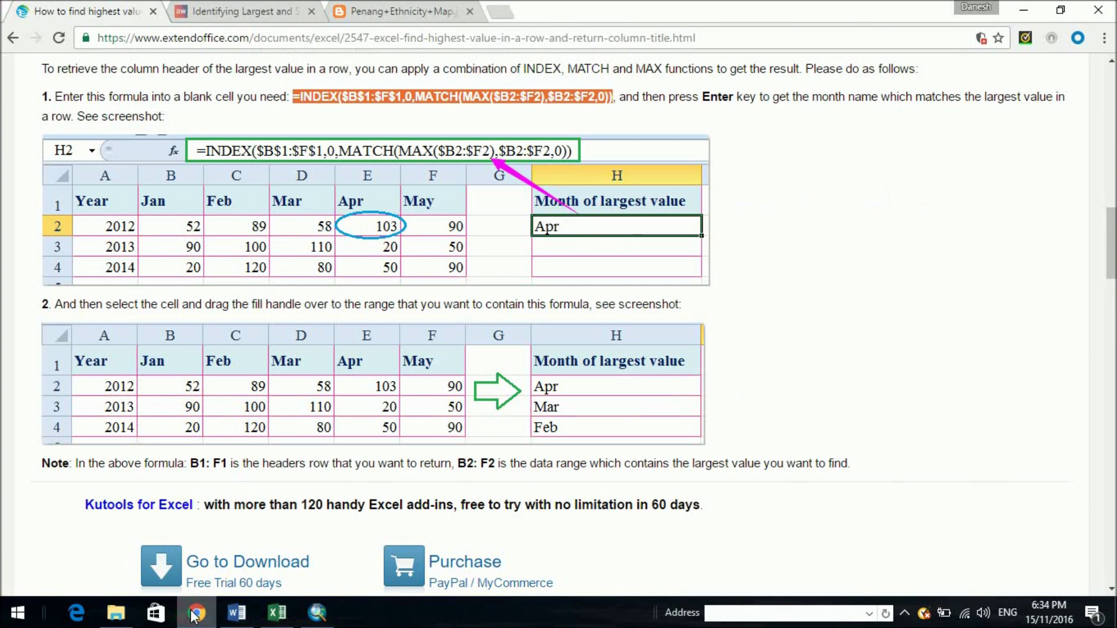
{"action": "left_click", "coordinate": [195, 614]}
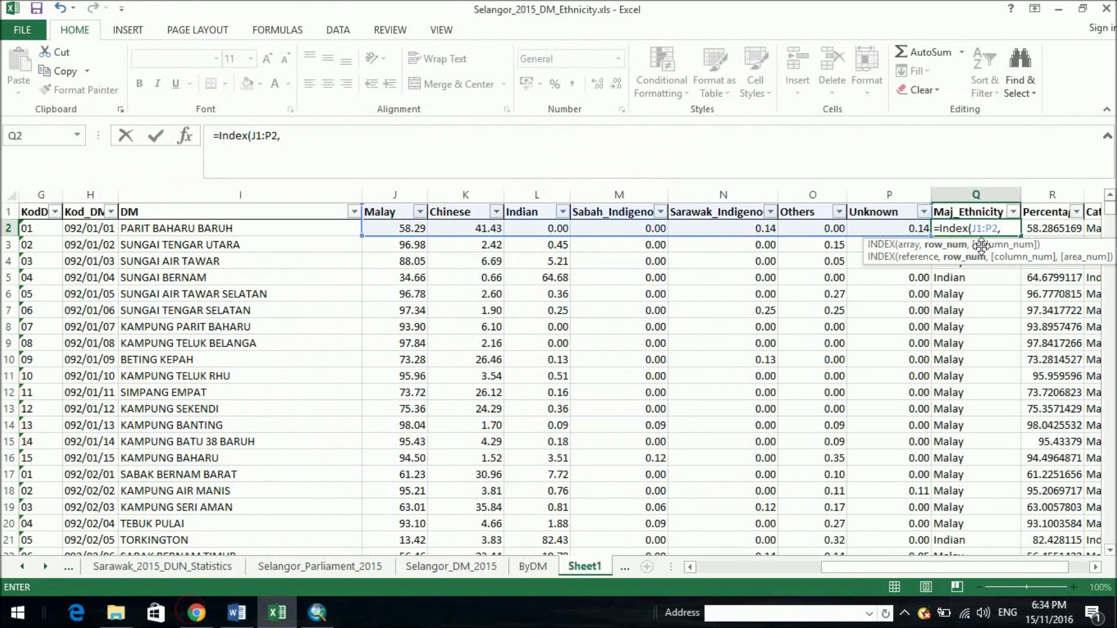
{"action": "left_click", "coordinate": [972, 228]}
{"action": "type", "text": "$"}
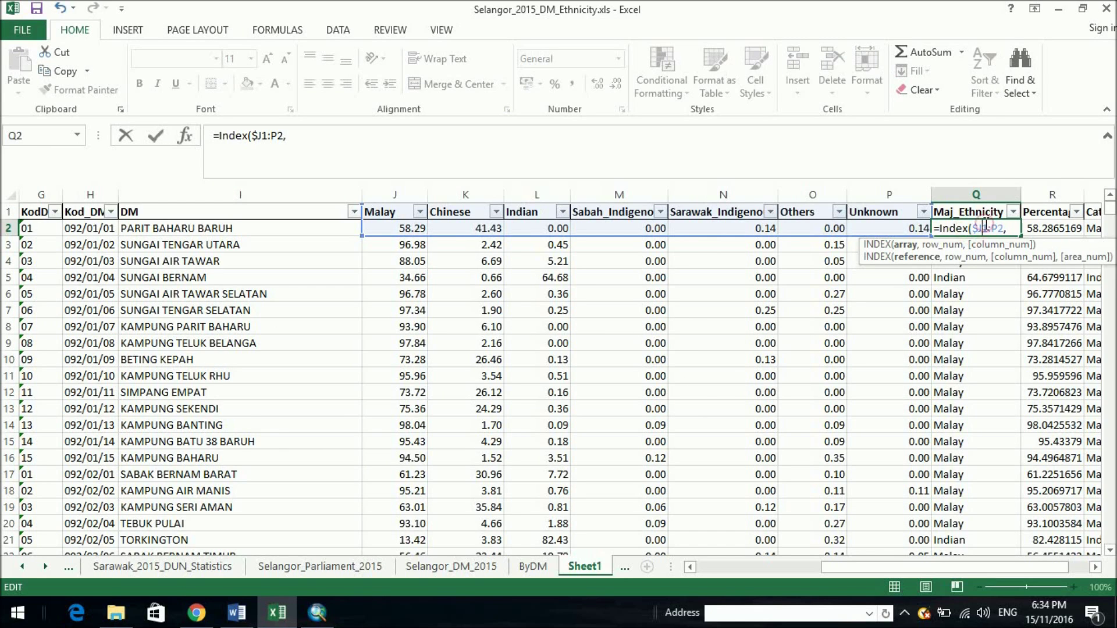
{"action": "left_click", "coordinate": [986, 228]}
{"action": "type", "text": "$"}
{"action": "left_click", "coordinate": [998, 228]}
{"action": "type", "text": "$J"}
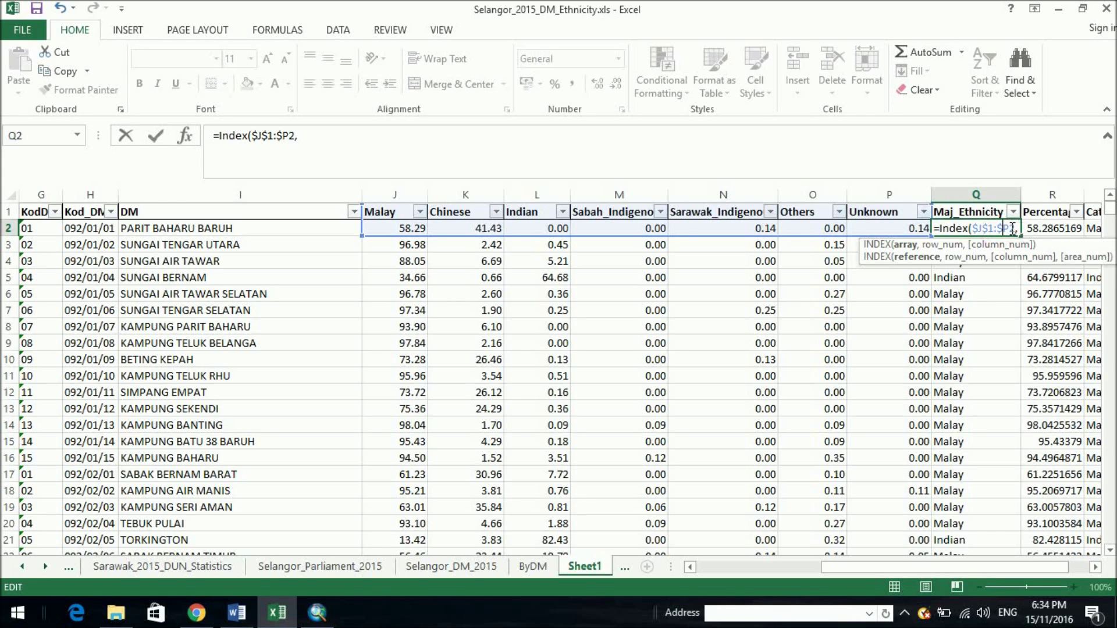
{"action": "type", "text": "$"}
{"action": "left_click", "coordinate": [349, 138]}
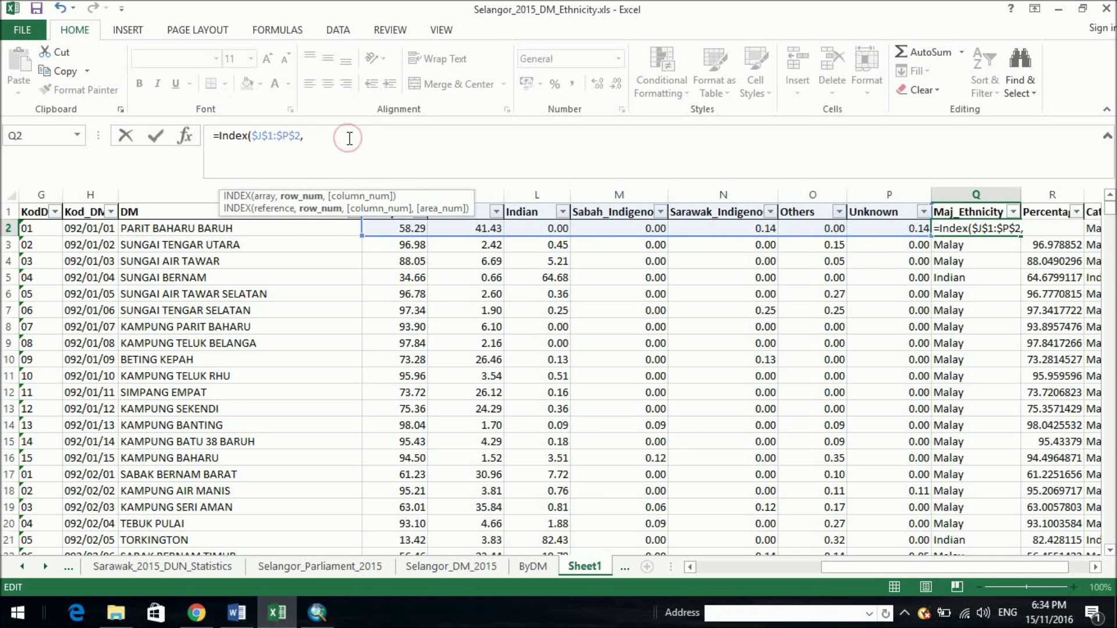
- Extend the Q2 formula with row number 0 and a nested MATCH that uses Max(J2:P2) as its lookup value
{"action": "type", "text": "0,"}
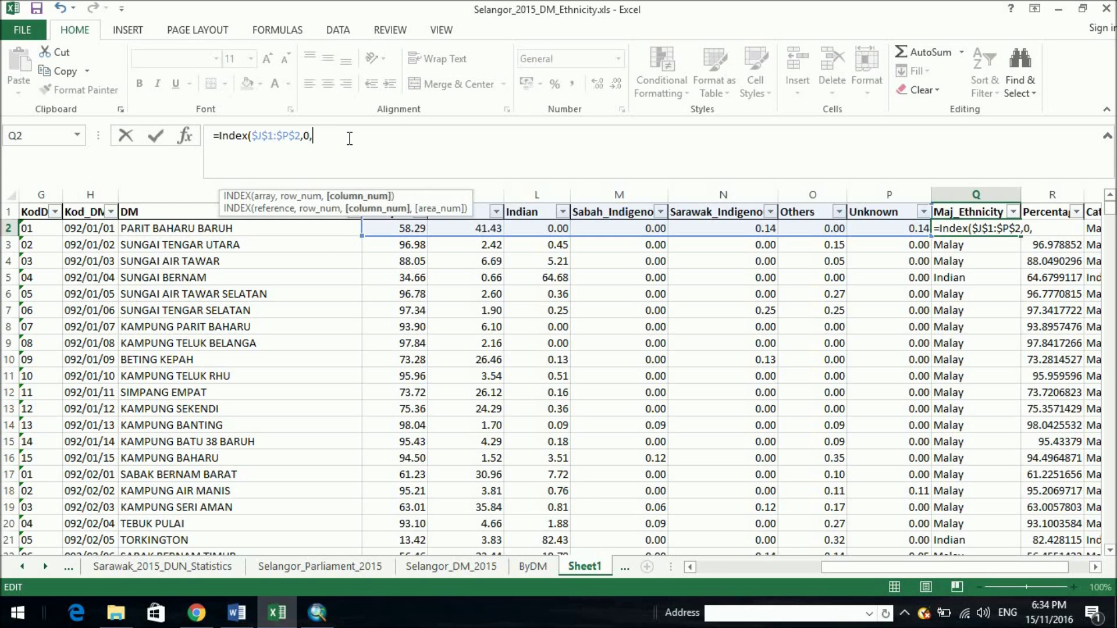
{"action": "left_click", "coordinate": [208, 625]}
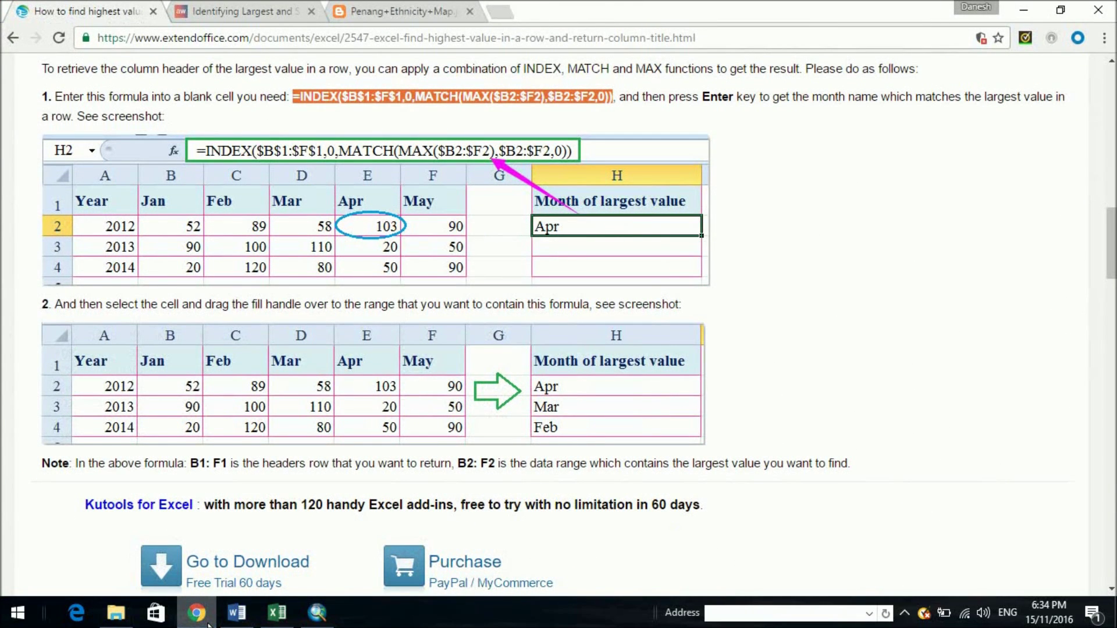
{"action": "left_click", "coordinate": [207, 624]}
{"action": "type", "text": "M"}
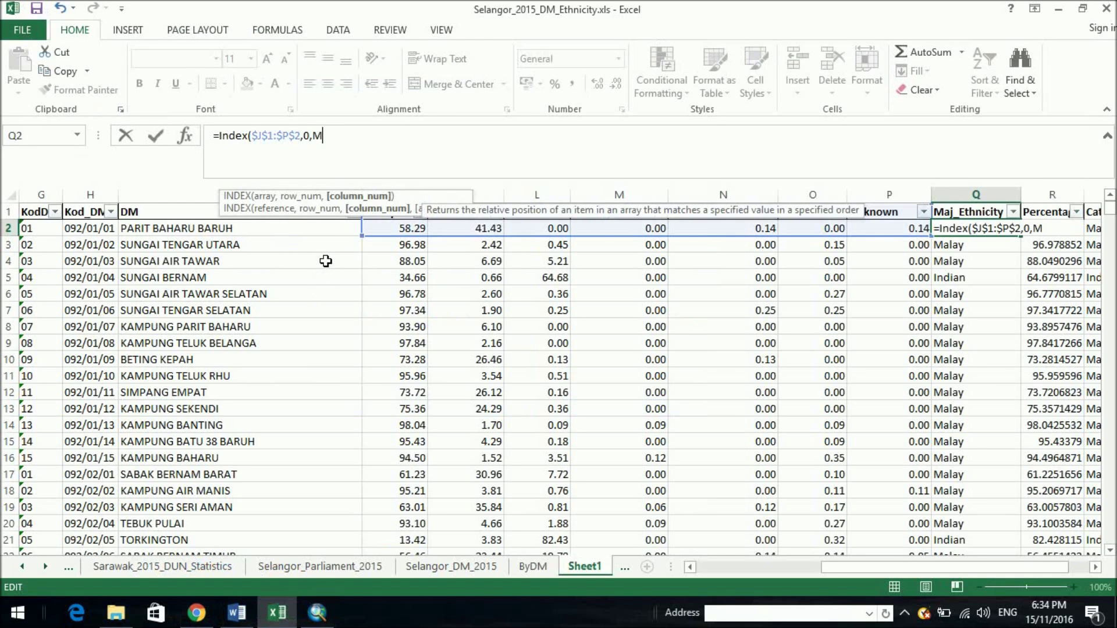
{"action": "type", "text": "atch"}
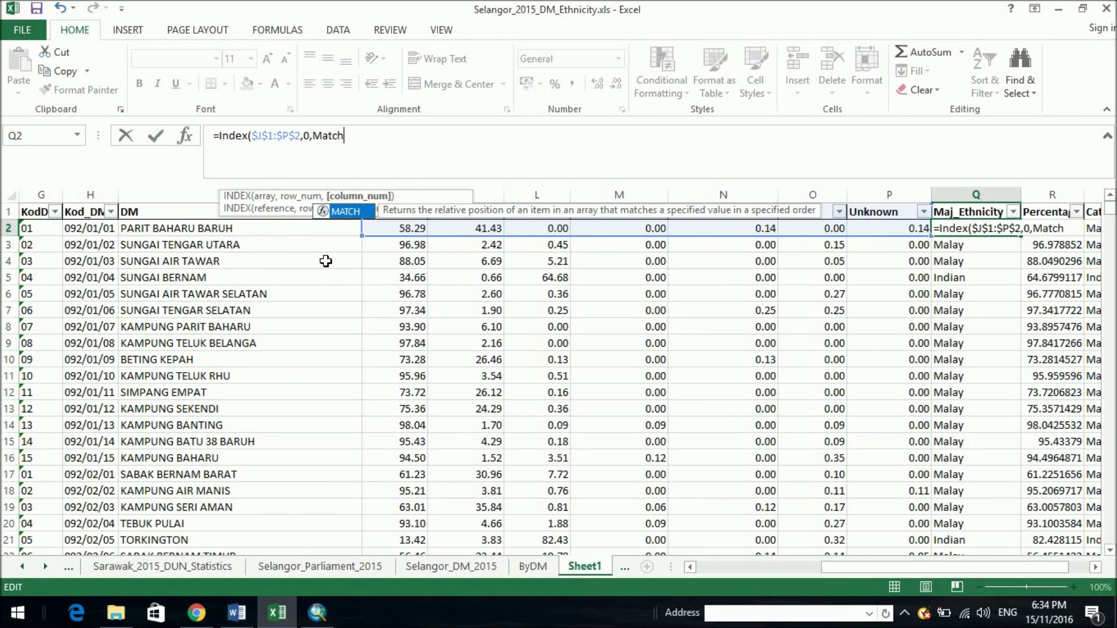
{"action": "type", "text": "(Max"}
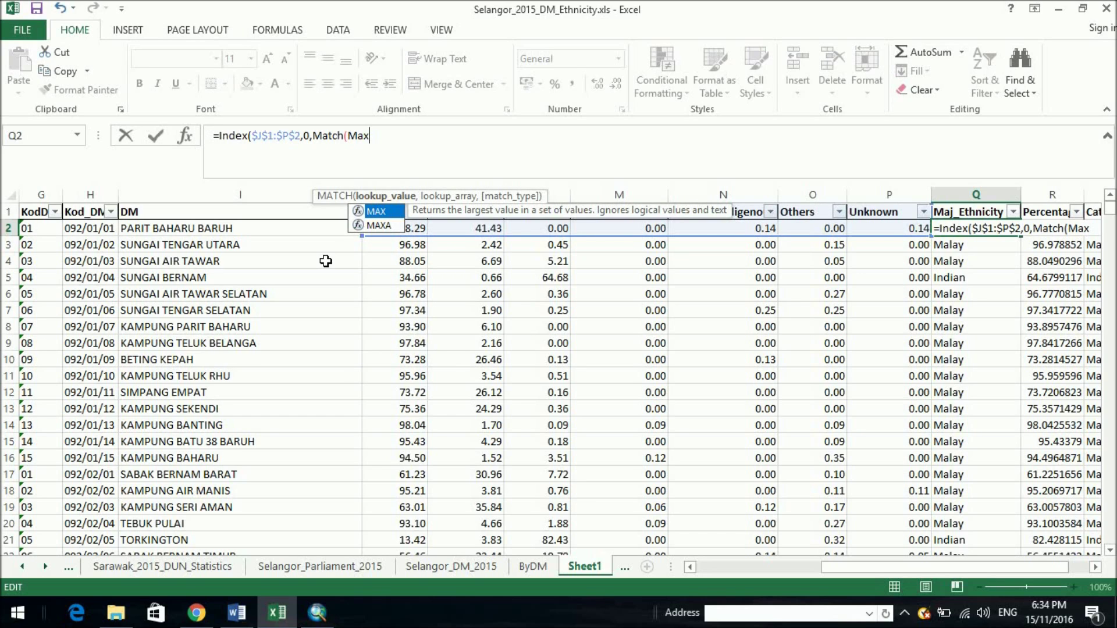
{"action": "type", "text": "("}
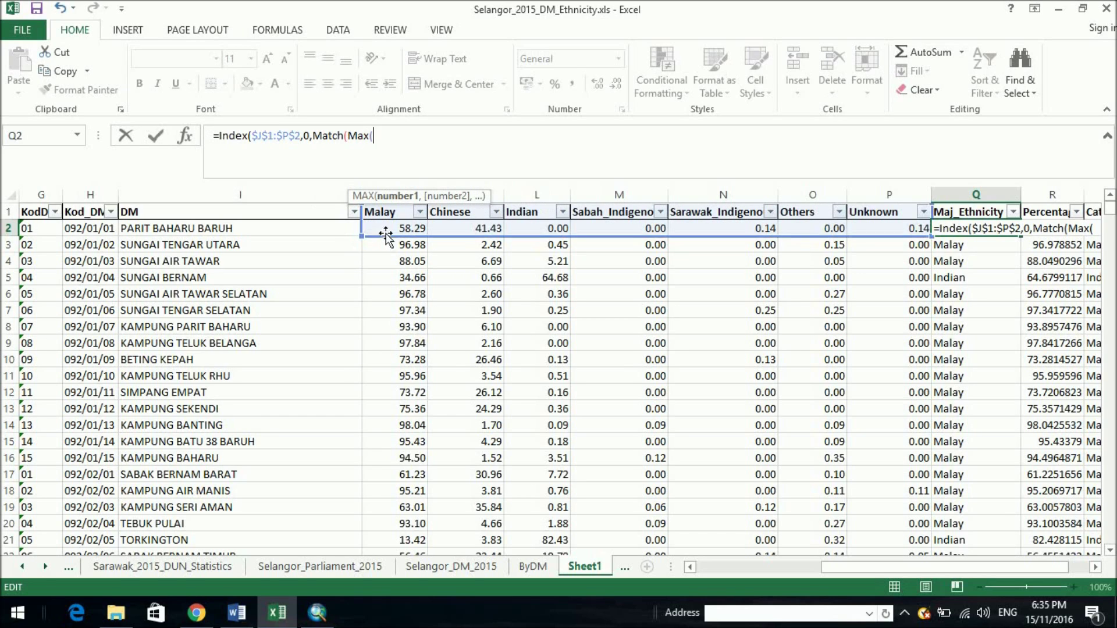
{"action": "left_click_drag", "start_coordinate": [389, 228], "coordinate": [887, 225]}
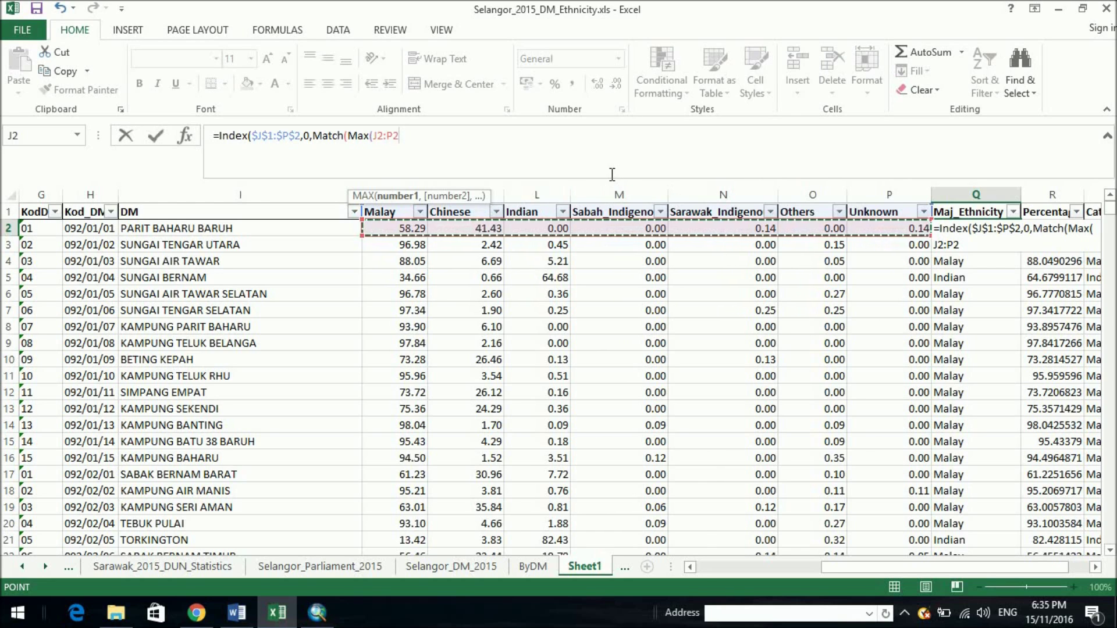
{"action": "type", "text": ")"}
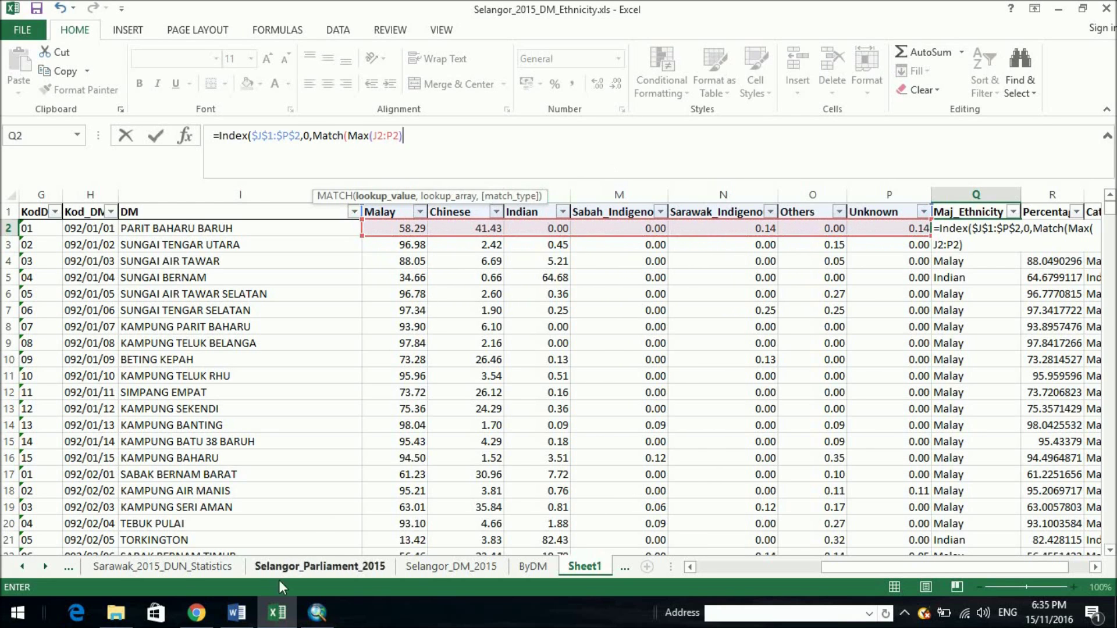
- Check the reference formula in Chrome, and add J2:P2 as the MATCH lookup array in the Q2 formula
{"action": "left_click", "coordinate": [215, 609]}
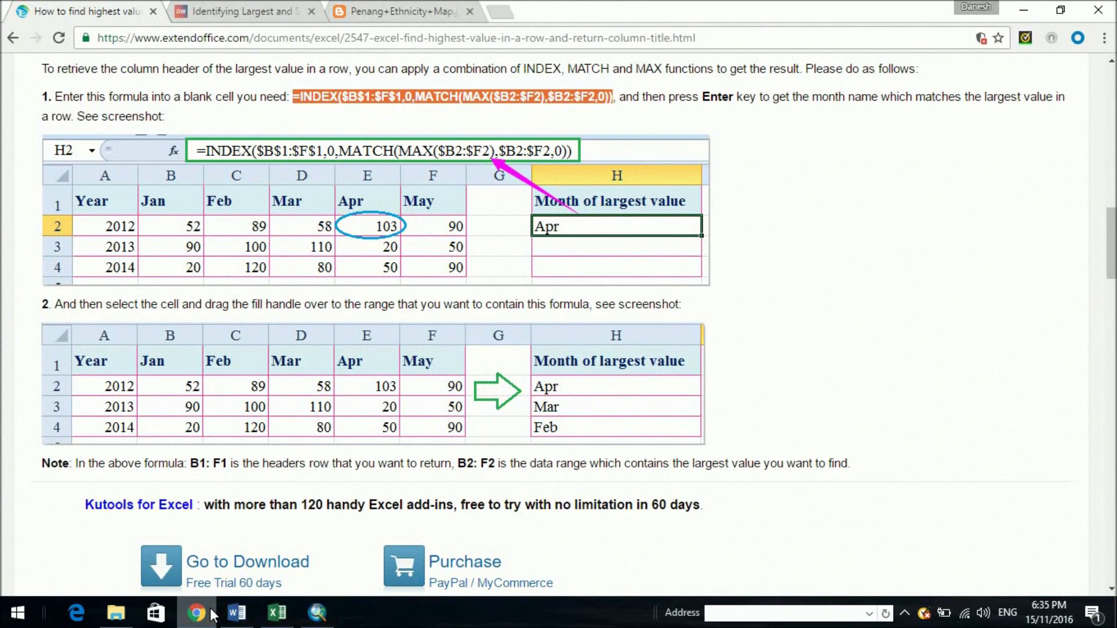
{"action": "left_click", "coordinate": [197, 613]}
{"action": "type", "text": ",0,Match(Max(J2:P2),"}
{"action": "left_click_drag", "start_coordinate": [393, 228], "coordinate": [861, 228]}
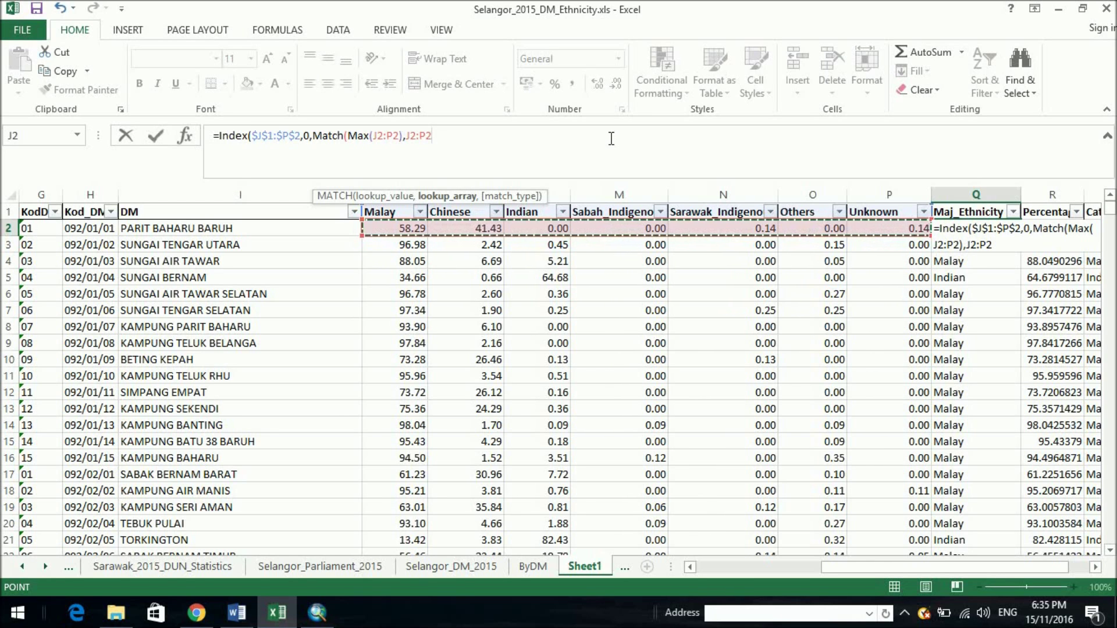
- Compare with the reference formula in Chrome once more and complete the Q2 formula with match type 0
{"action": "left_click", "coordinate": [197, 613]}
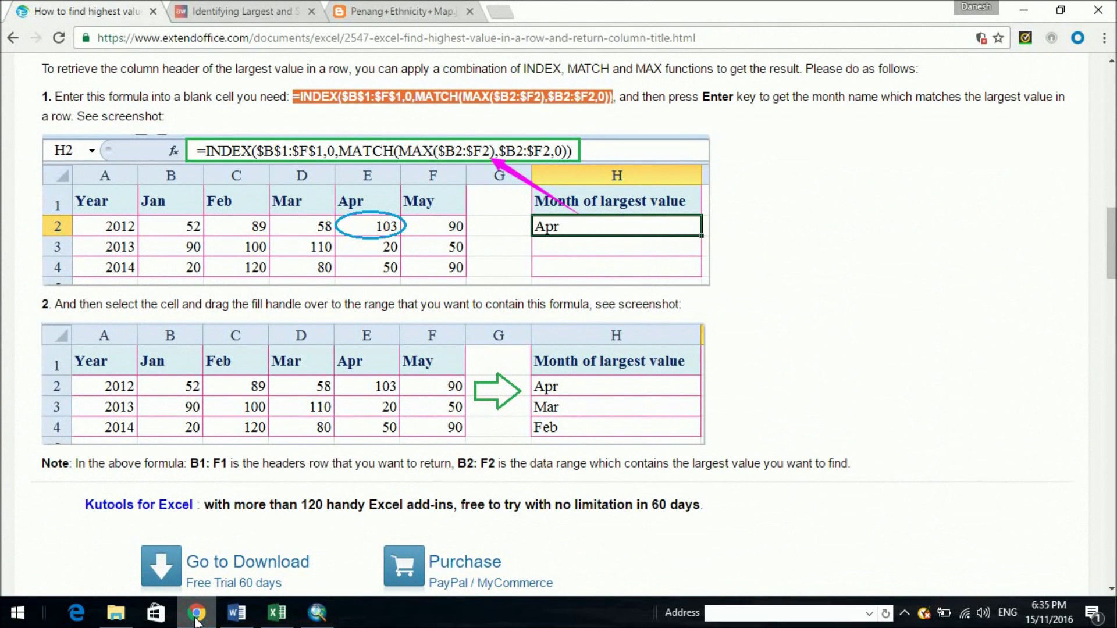
{"action": "left_click", "coordinate": [197, 614]}
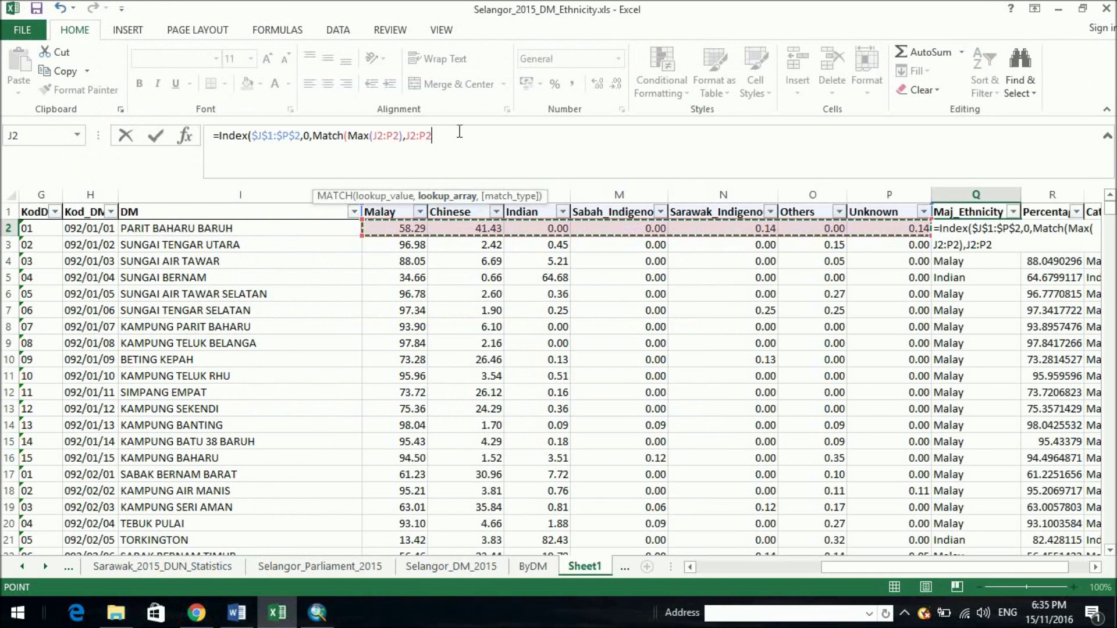
{"action": "type", "text": "0"}
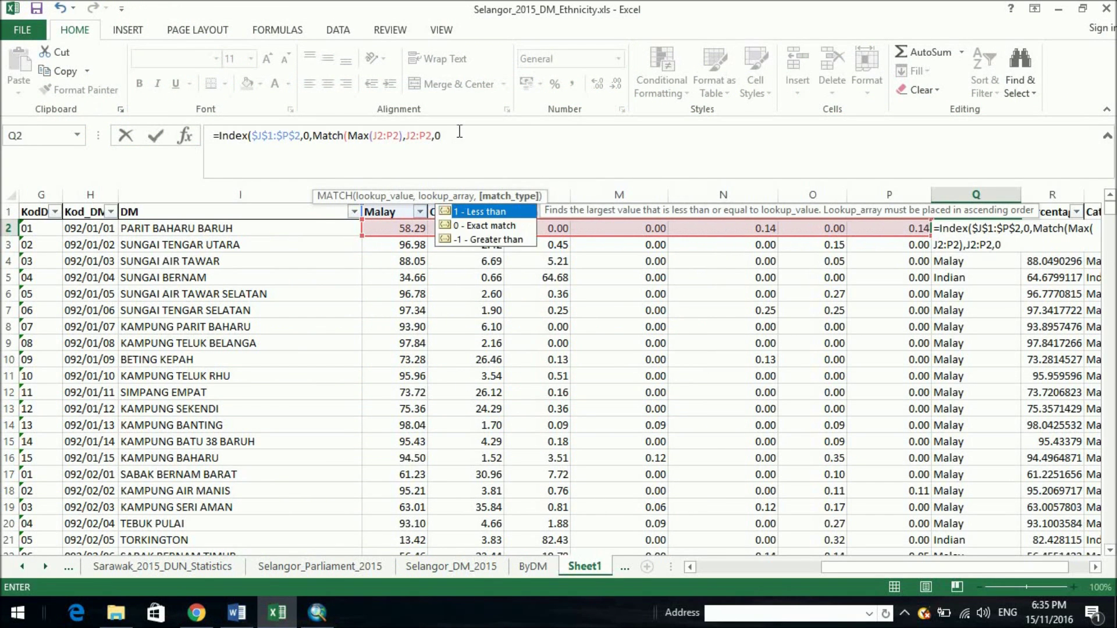
{"action": "type", "text": "))"}
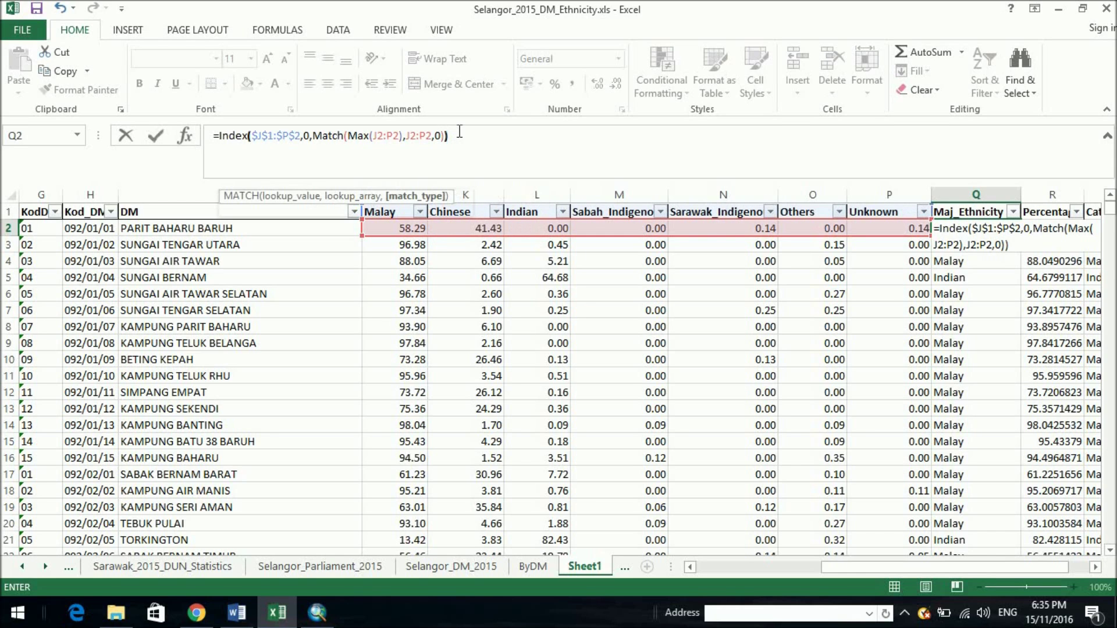
{"action": "key", "text": "Return"}
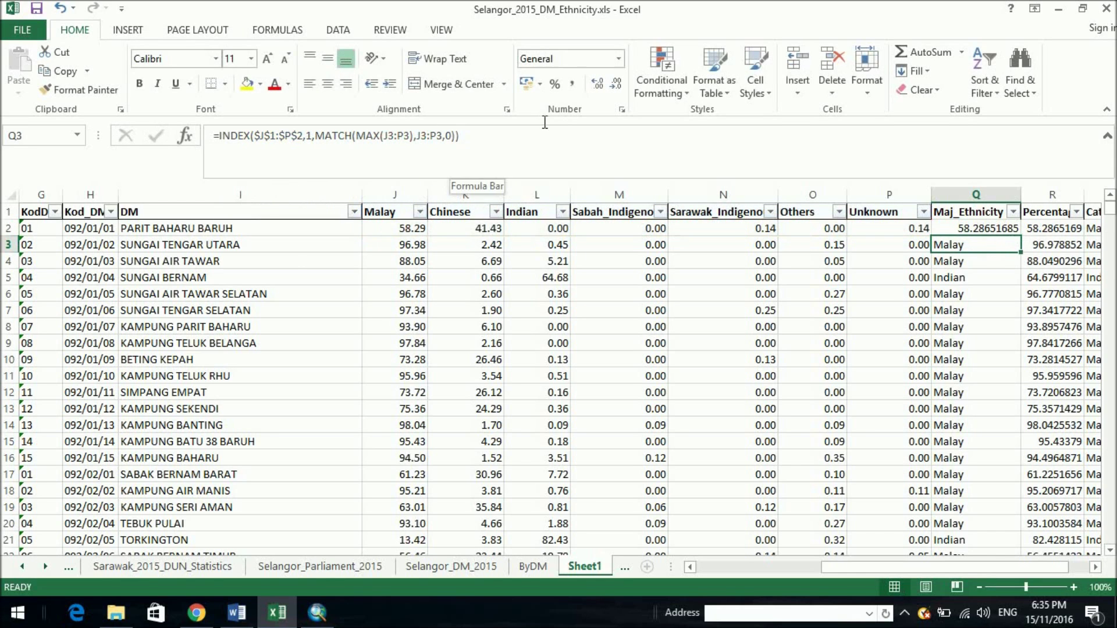
- Change the INDEX row number in the Q2 formula to 1
{"action": "double_click", "coordinate": [989, 230]}
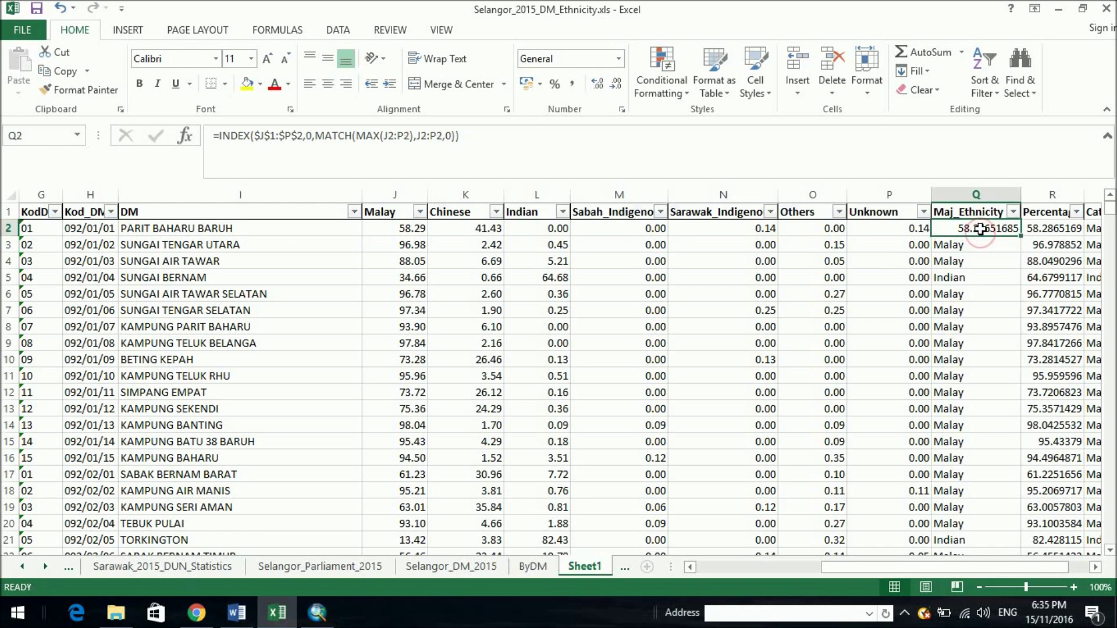
{"action": "left_click", "coordinate": [1028, 229]}
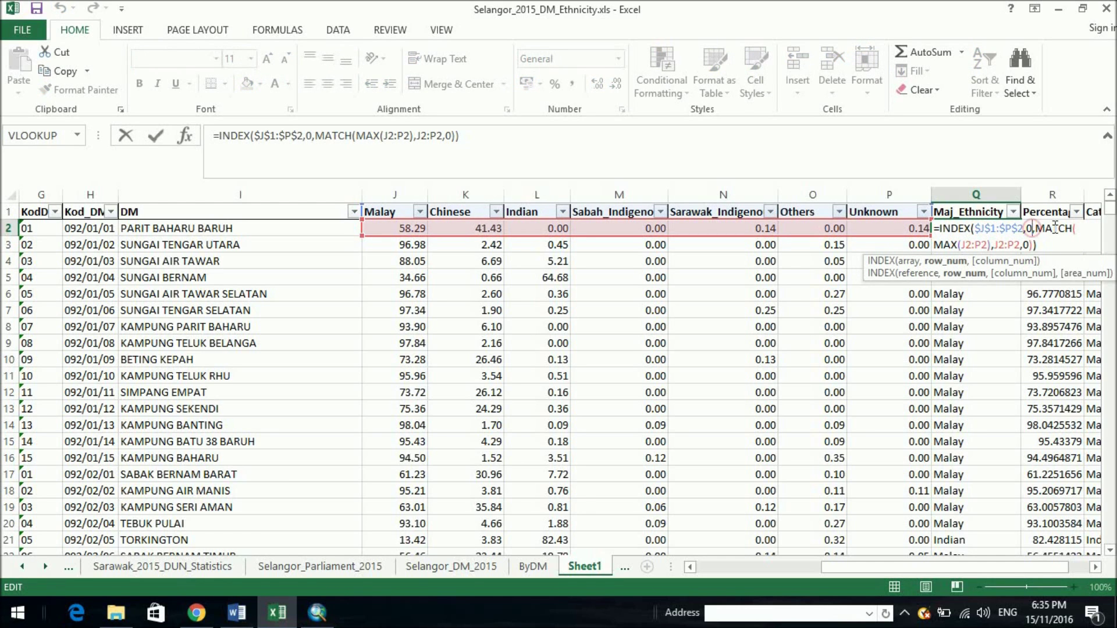
{"action": "key", "text": "BackSpace"}
{"action": "type", "text": "1"}
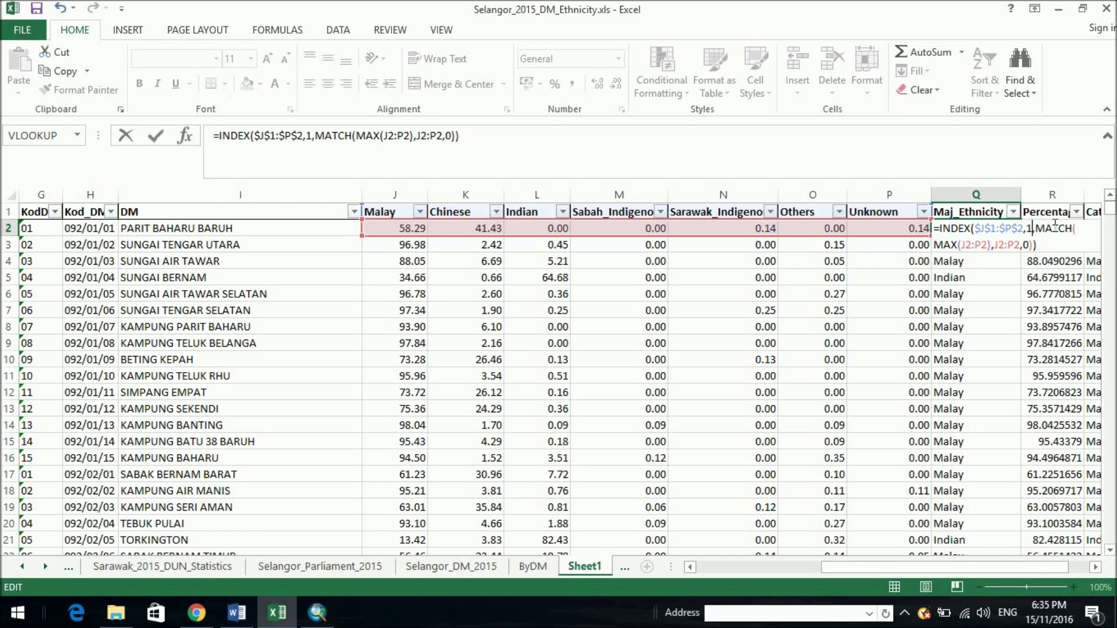
{"action": "key", "text": "Return"}
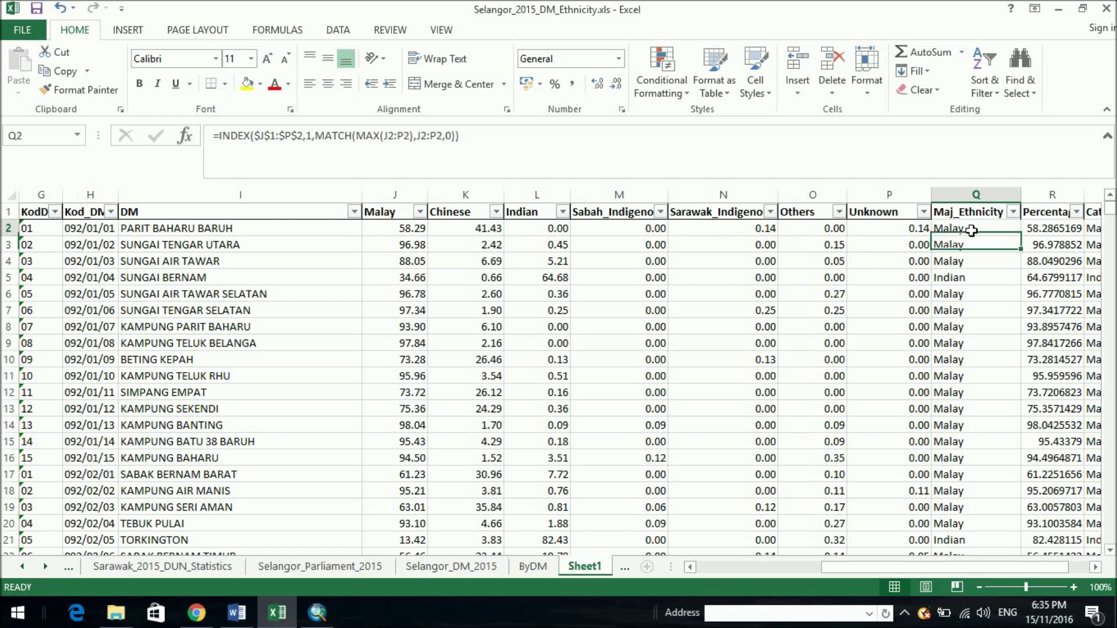
- Review the arguments of the Maj_Ethnicity formula in Q2 and locate the cell's fill handle
{"action": "double_click", "coordinate": [971, 230]}
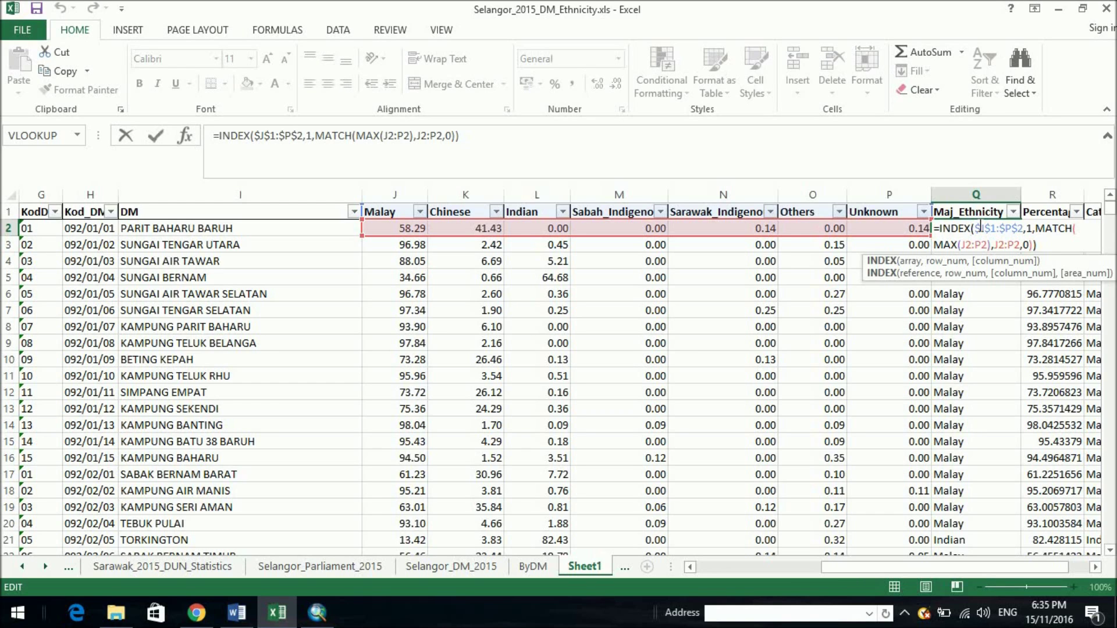
{"action": "key", "text": "Return"}
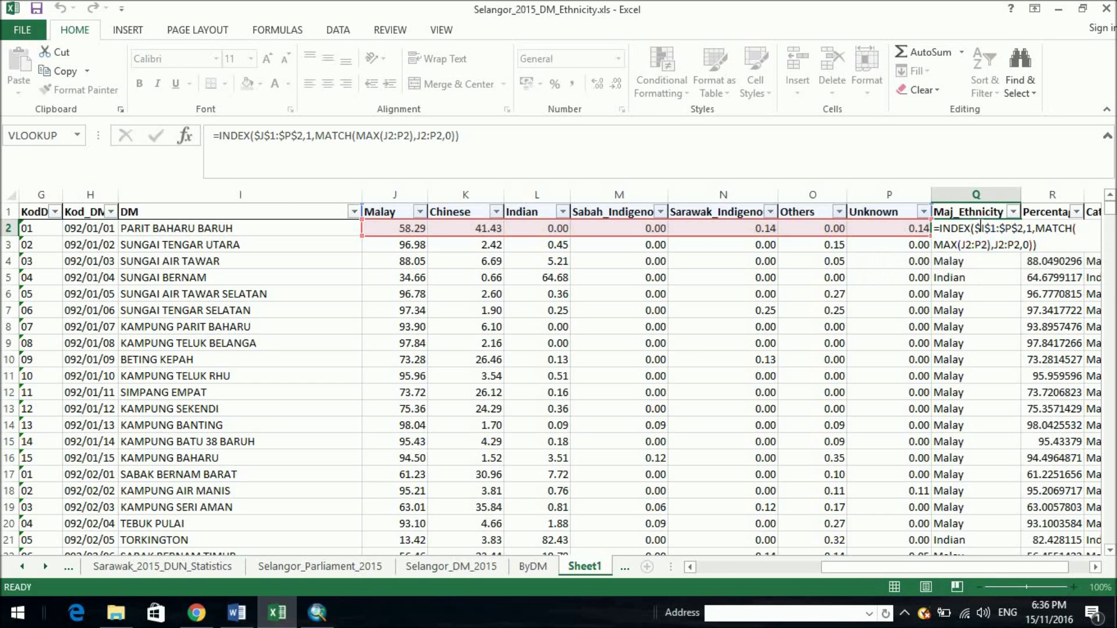
{"action": "left_click", "coordinate": [980, 228]}
{"action": "mouse_move", "coordinate": [1020, 236]}
{"action": "left_mouse_down"}
{"action": "mouse_move", "coordinate": [1016, 286]}
{"action": "mouse_move", "coordinate": [1012, 235]}
{"action": "left_mouse_up"}
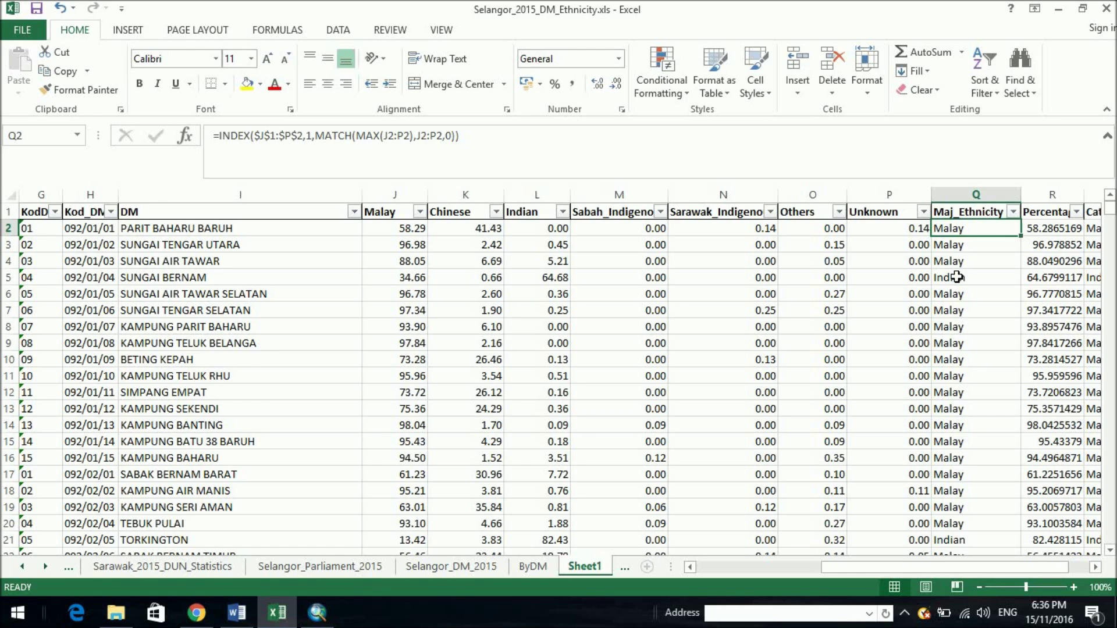
- Check the Maj_Ethnicity formulas for Sungai Bernam, Torkington and Tebuk Pulai, comparing Sungai Bernam's result with its Indian percentage
{"action": "key", "text": "Down"}
{"action": "key", "text": "Down"}
{"action": "key", "text": "Down"}
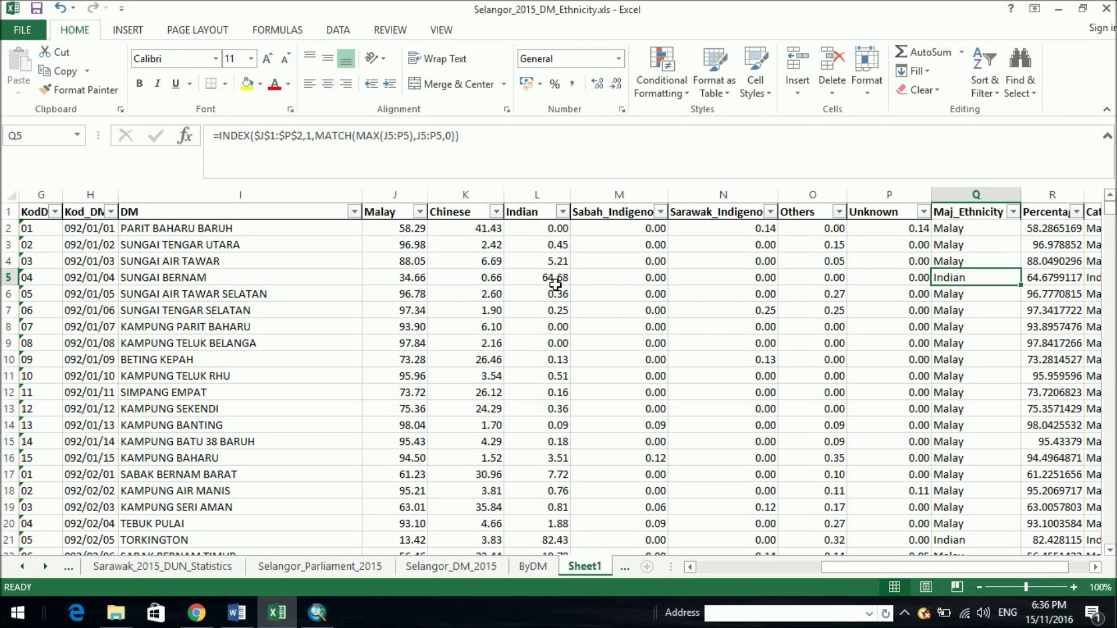
{"action": "left_click", "coordinate": [133, 275]}
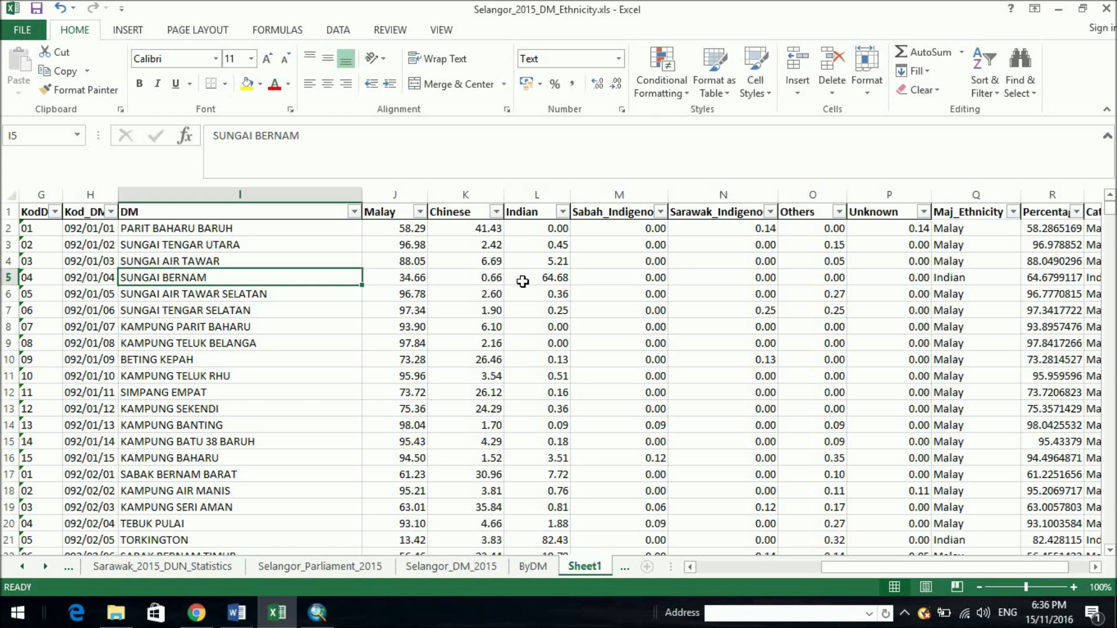
{"action": "left_click", "coordinate": [528, 280]}
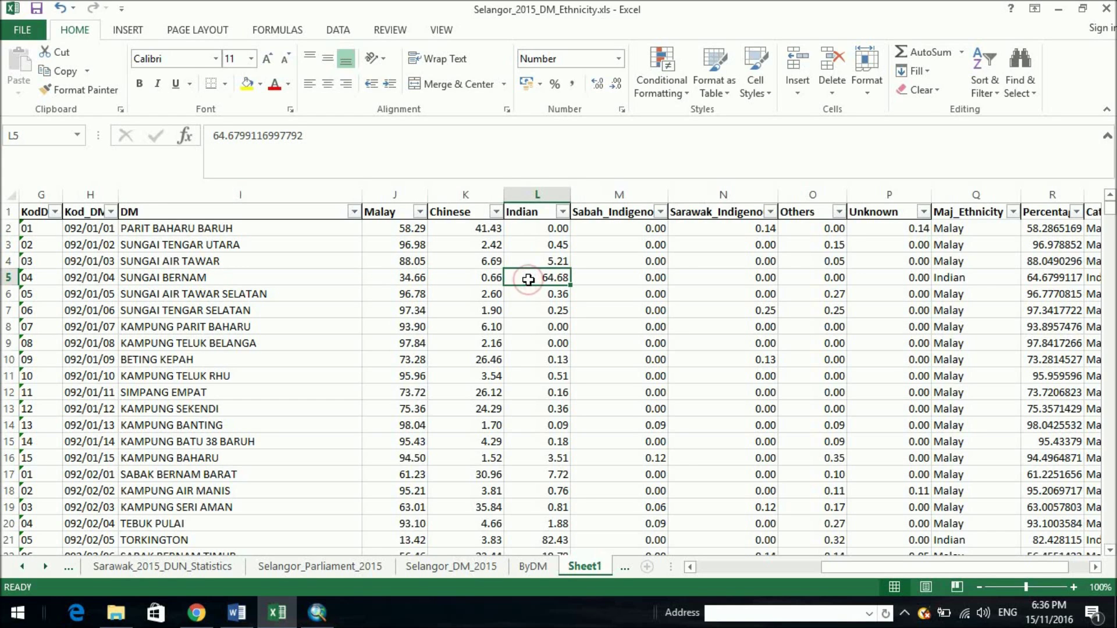
{"action": "left_click", "coordinate": [972, 283]}
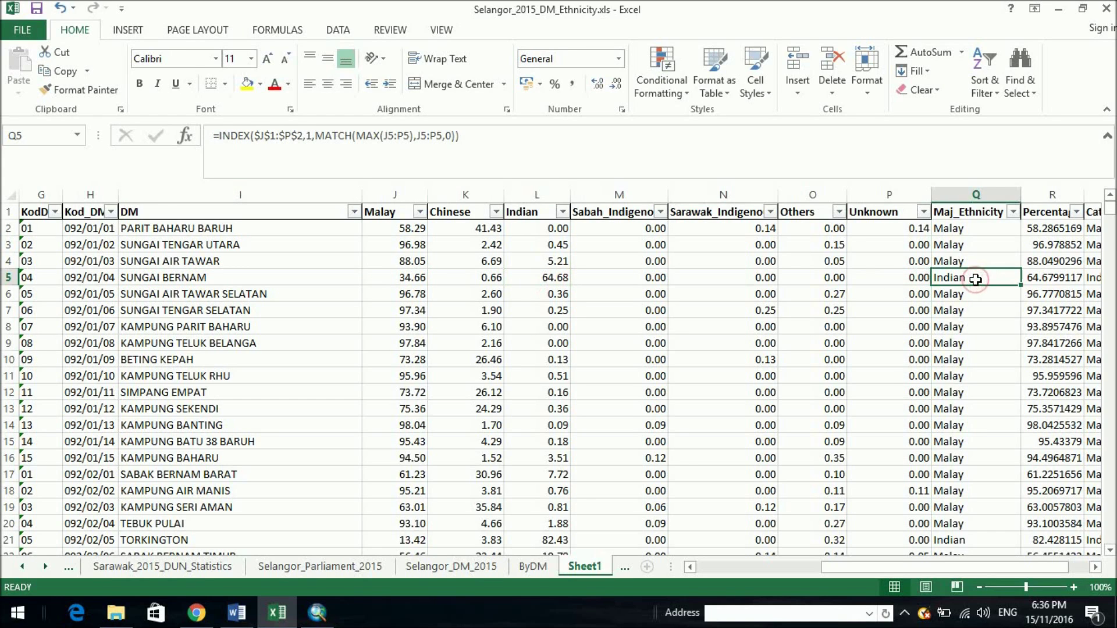
{"action": "scroll", "coordinate": [948, 443], "scroll_direction": "down", "scroll_amount": 3}
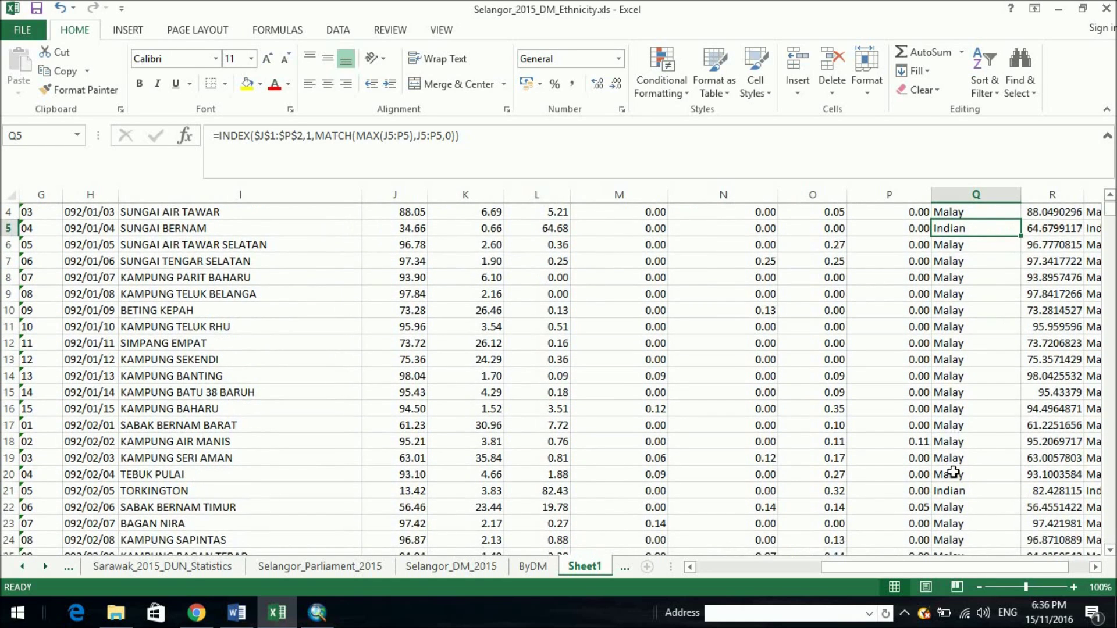
{"action": "left_click", "coordinate": [951, 489]}
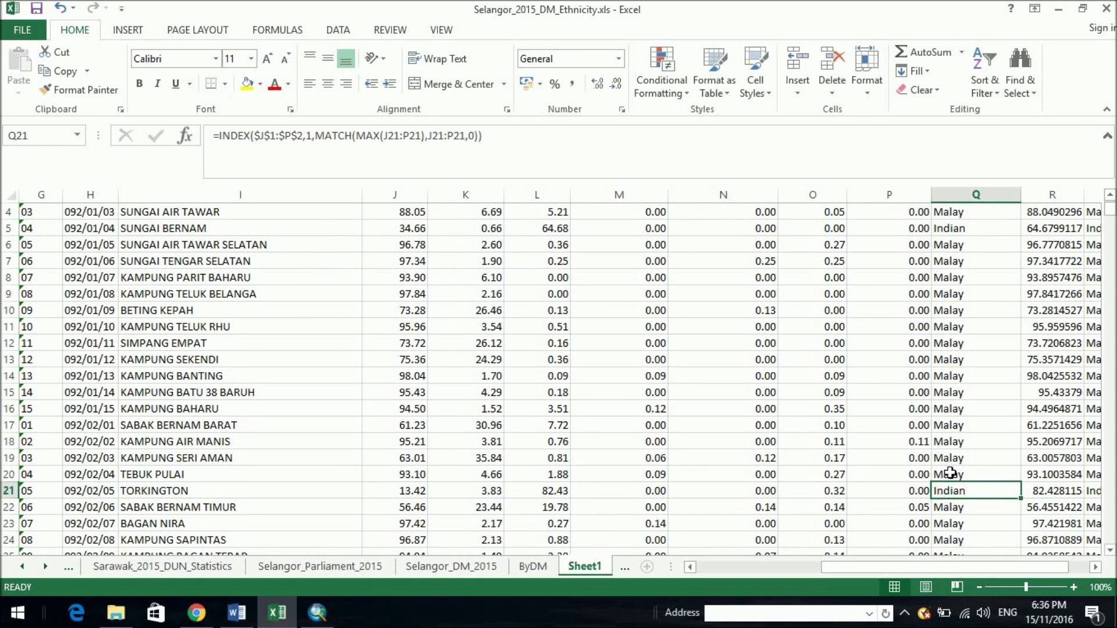
{"action": "left_click", "coordinate": [949, 473]}
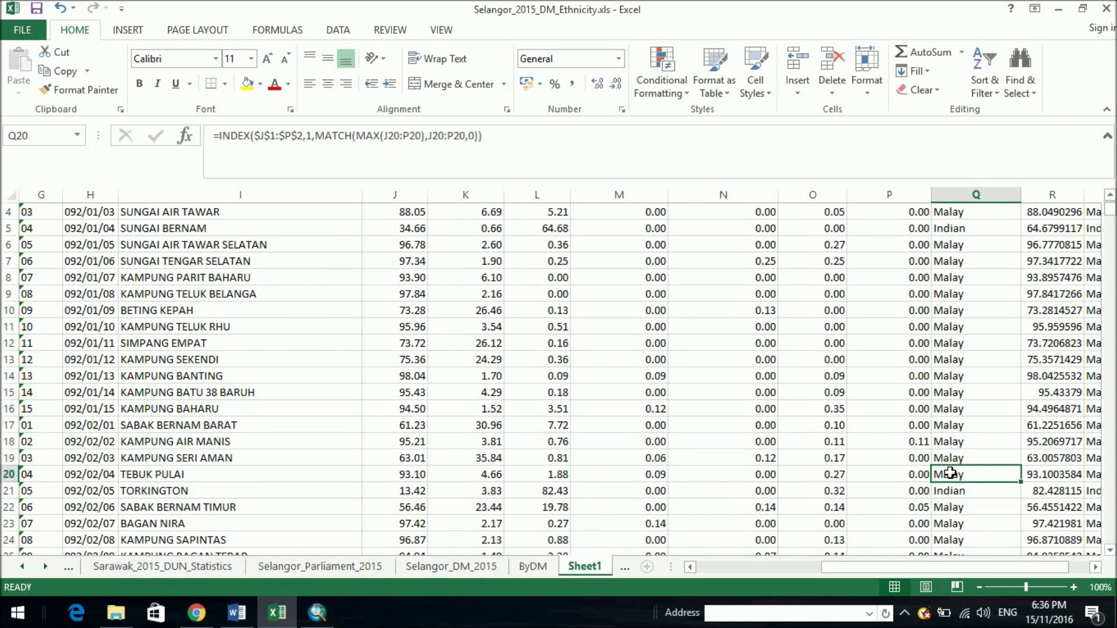
{"action": "scroll", "coordinate": [733, 424], "scroll_direction": "up", "scroll_amount": 1}
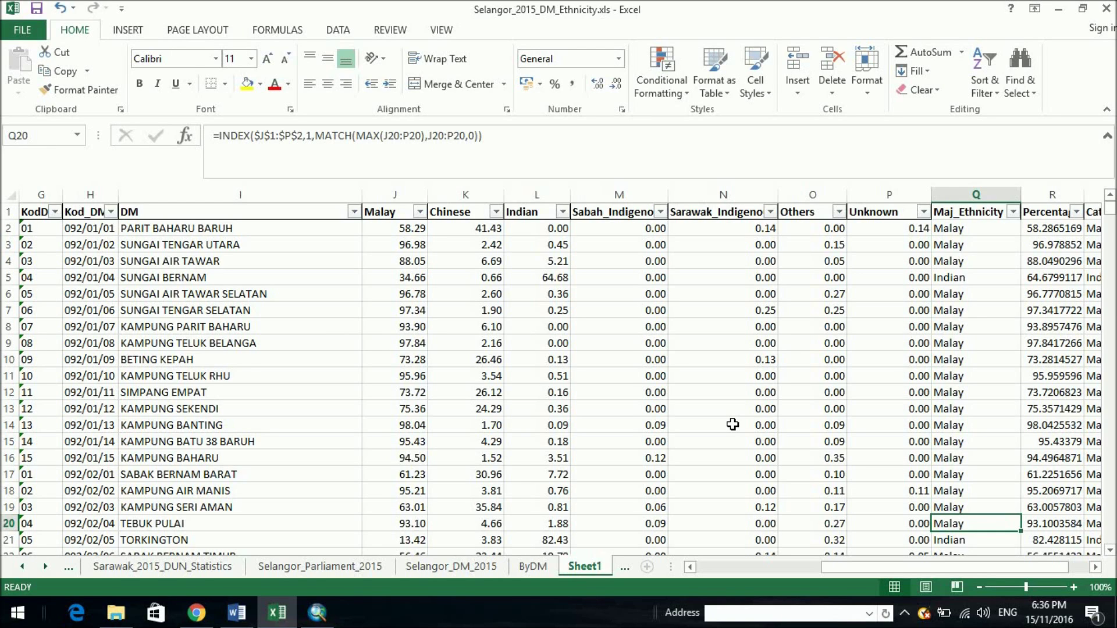
- Bring the Category column into view, and look at the Penang ethnicity map in Chrome and the Selangor_DM_2015 layer in ArcMap
{"action": "left_click", "coordinate": [1094, 567]}
{"action": "left_click", "coordinate": [1094, 567]}
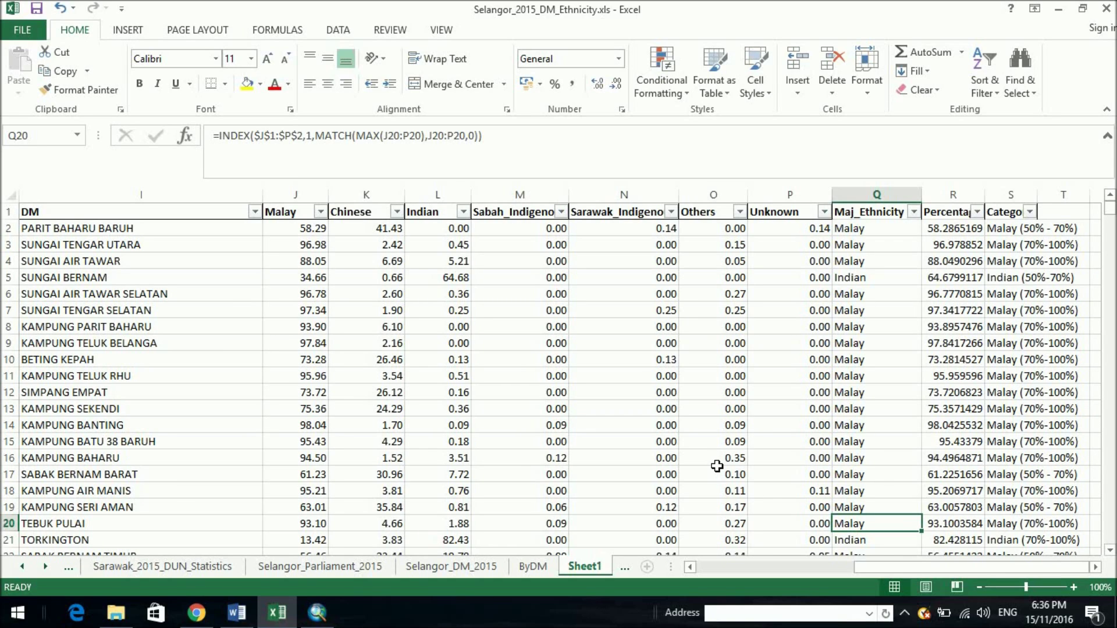
{"action": "left_click", "coordinate": [196, 613]}
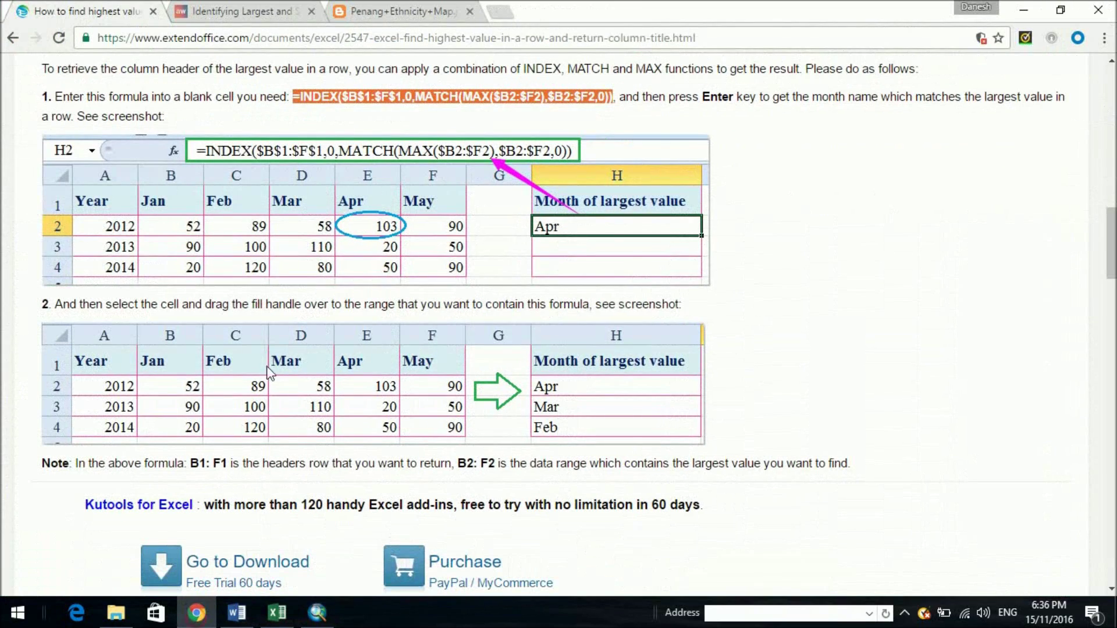
{"action": "left_click", "coordinate": [399, 11]}
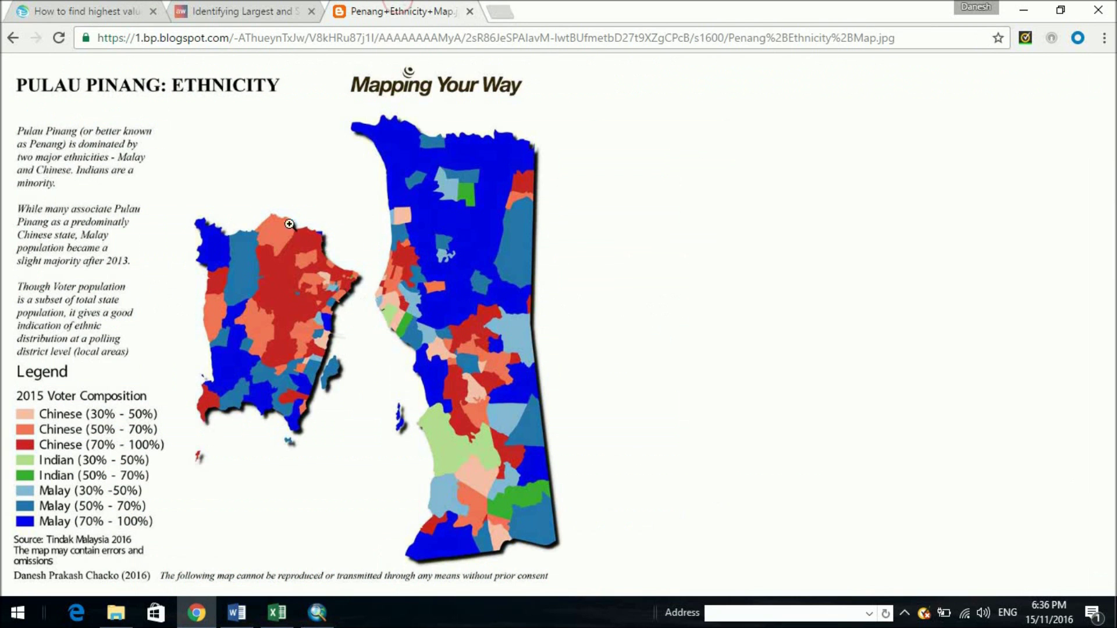
{"action": "left_click", "coordinate": [317, 612]}
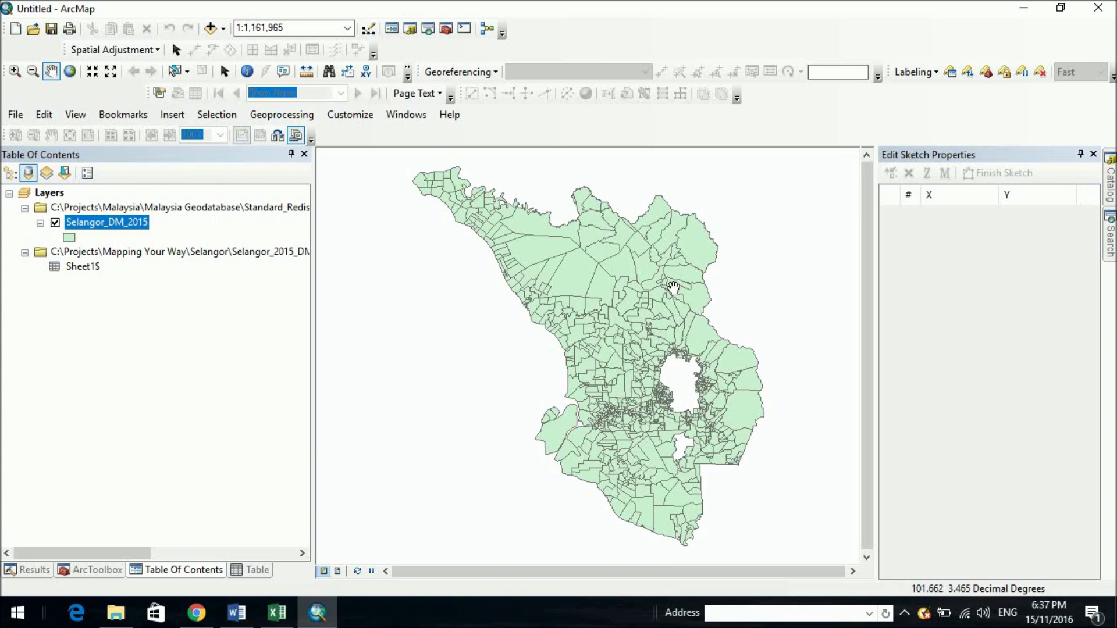
- Switch back to Excel and examine the INDEX/MATCH/MAX formula behind the Percentage value in R2
{"action": "left_click", "coordinate": [277, 612]}
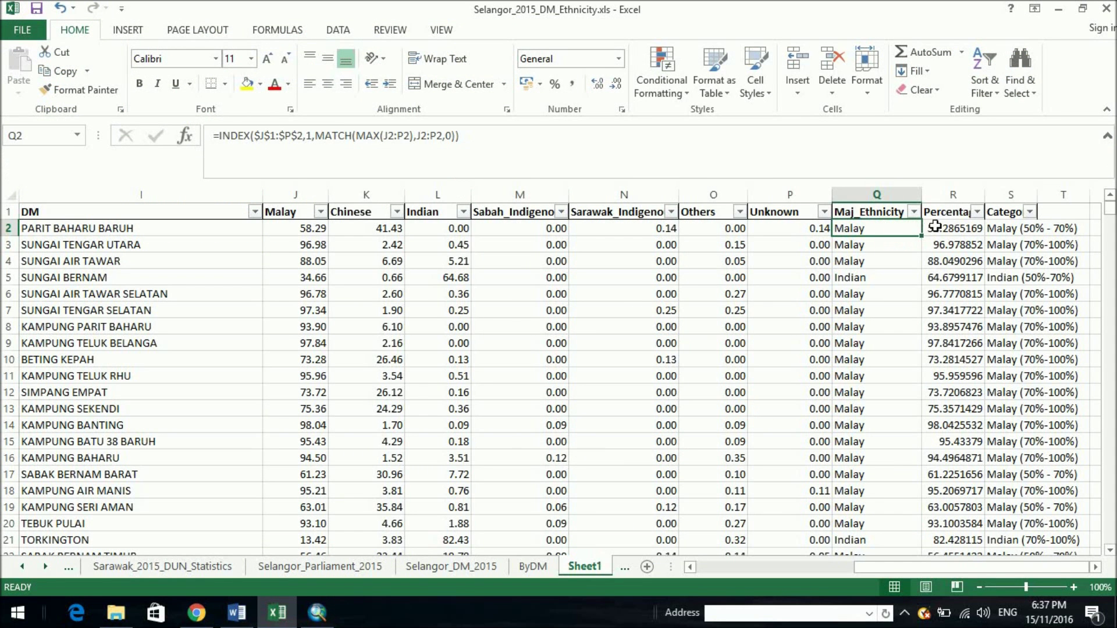
{"action": "left_click", "coordinate": [939, 226]}
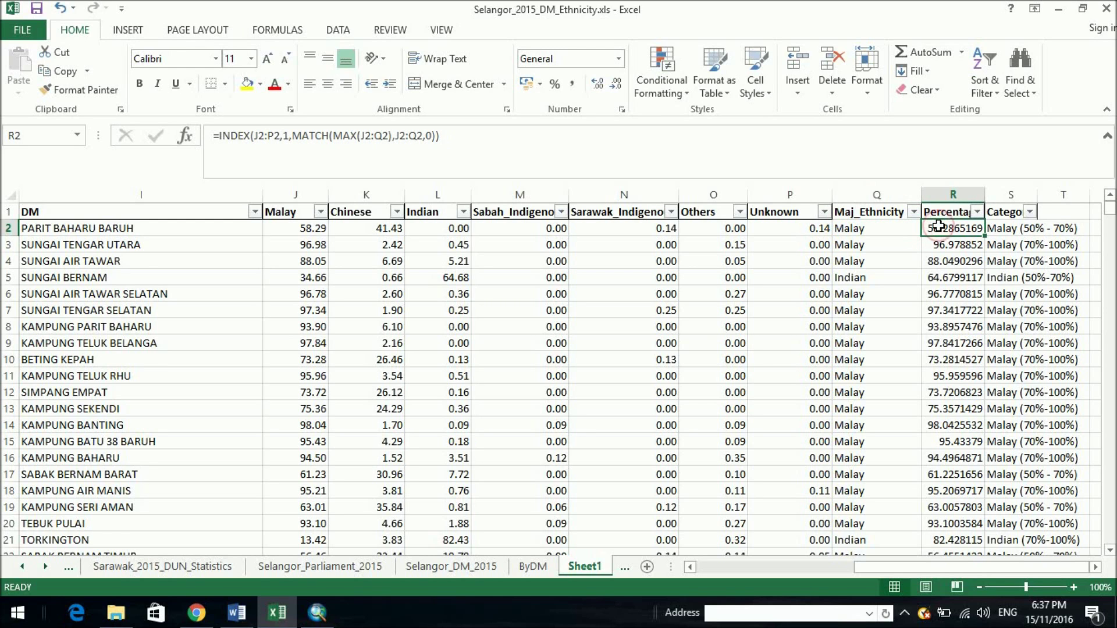
{"action": "double_click", "coordinate": [939, 226]}
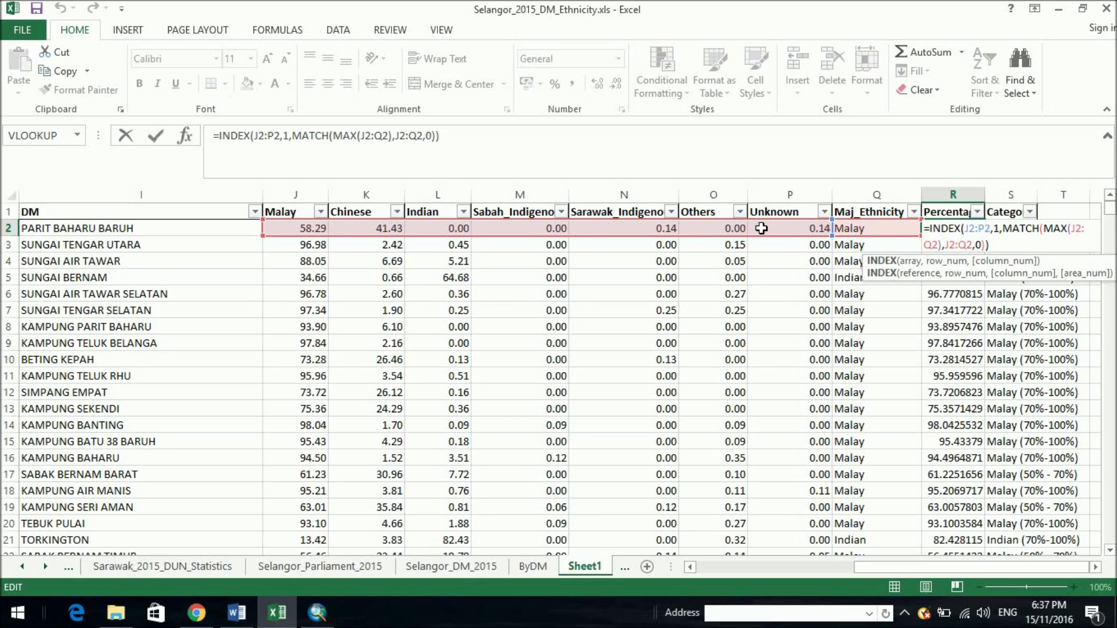
{"action": "key", "text": "Return"}
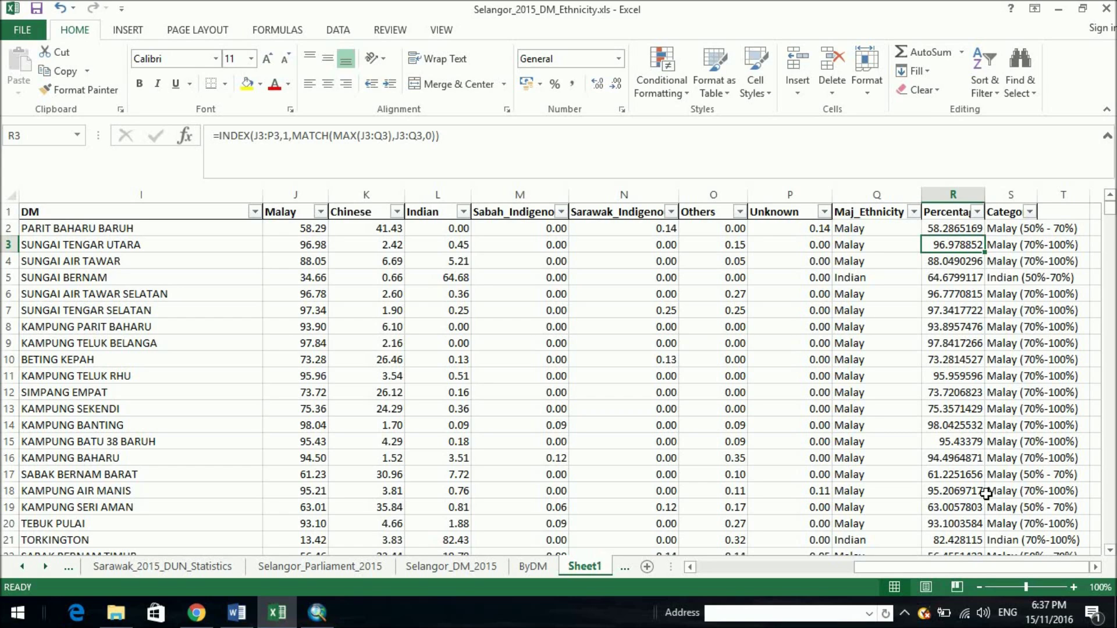
- Inspect the Category header and the category value in S2, and look over the Sort & Filter options
{"action": "left_click", "coordinate": [1013, 211]}
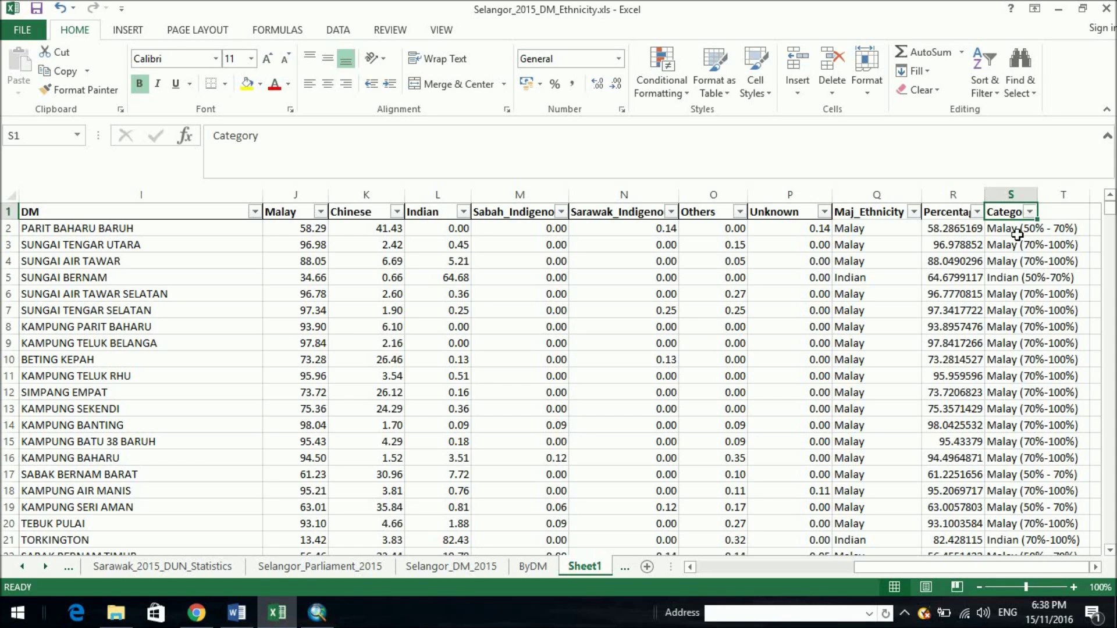
{"action": "left_click", "coordinate": [1012, 231]}
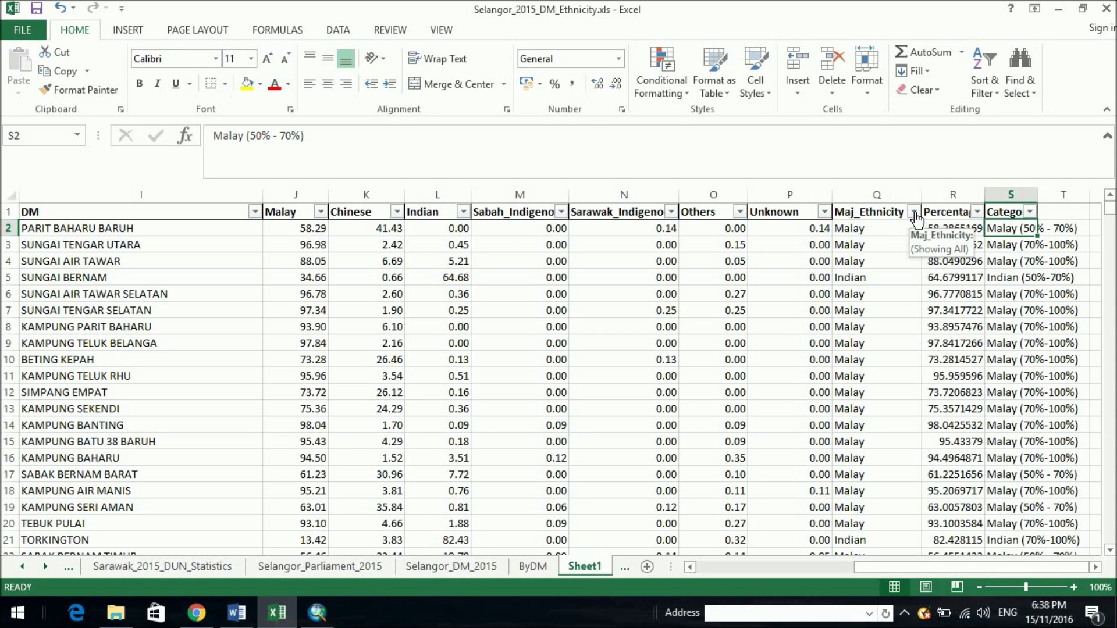
{"action": "left_click", "coordinate": [979, 82]}
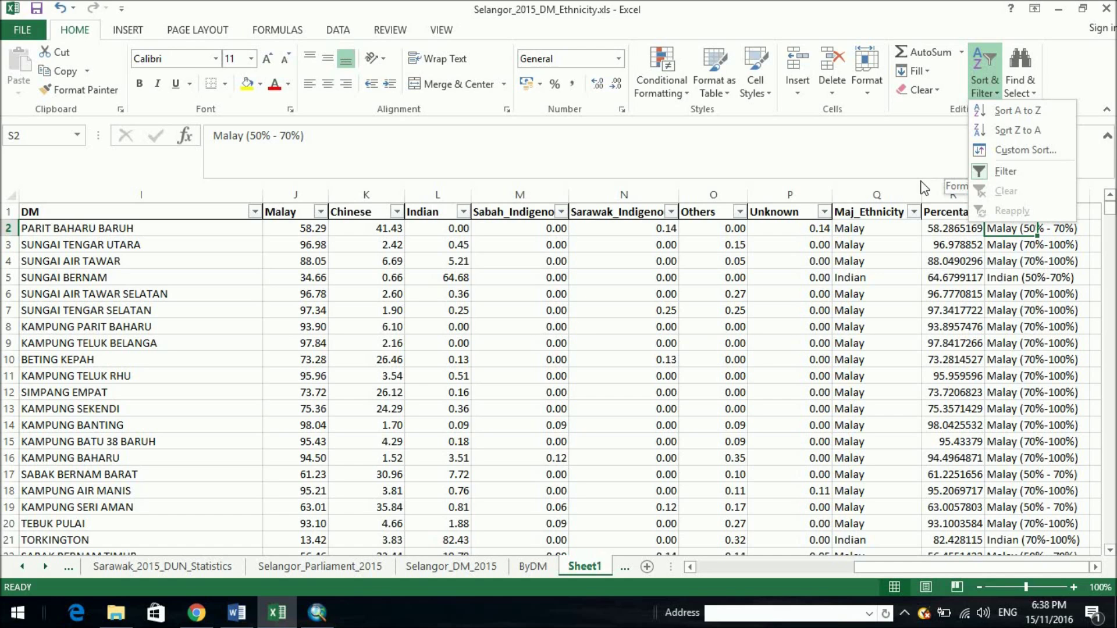
{"action": "left_click", "coordinate": [884, 207]}
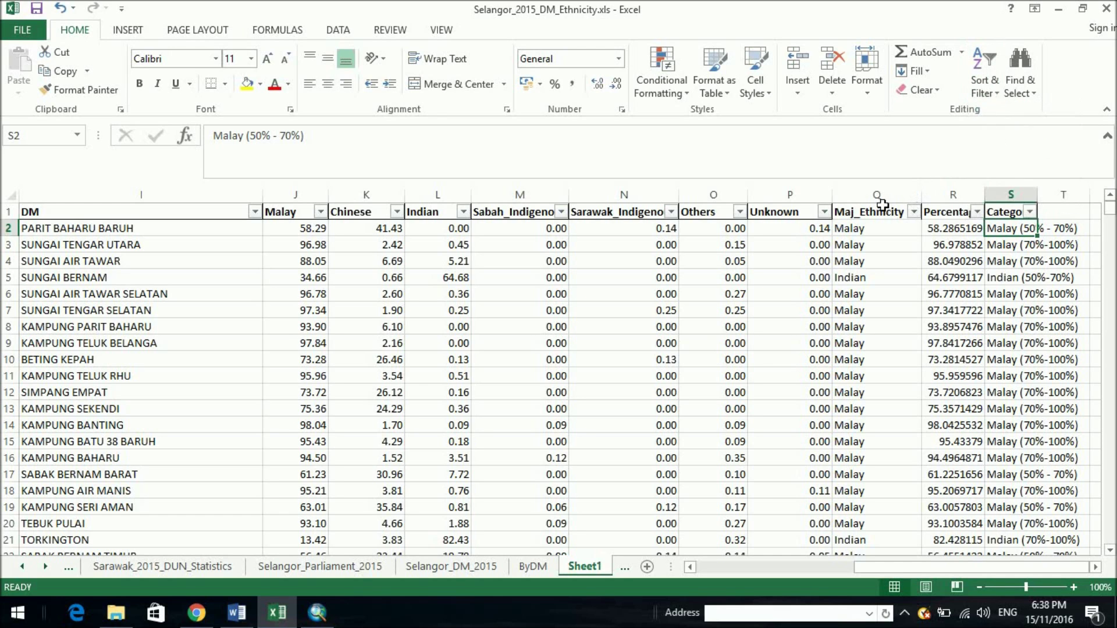
- Select the header row from DM through Category, and look over the Sort & Filter options
{"action": "left_click", "coordinate": [998, 205]}
{"action": "left_click_drag", "start_coordinate": [998, 205], "coordinate": [215, 170]}
{"action": "left_click", "coordinate": [139, 83]}
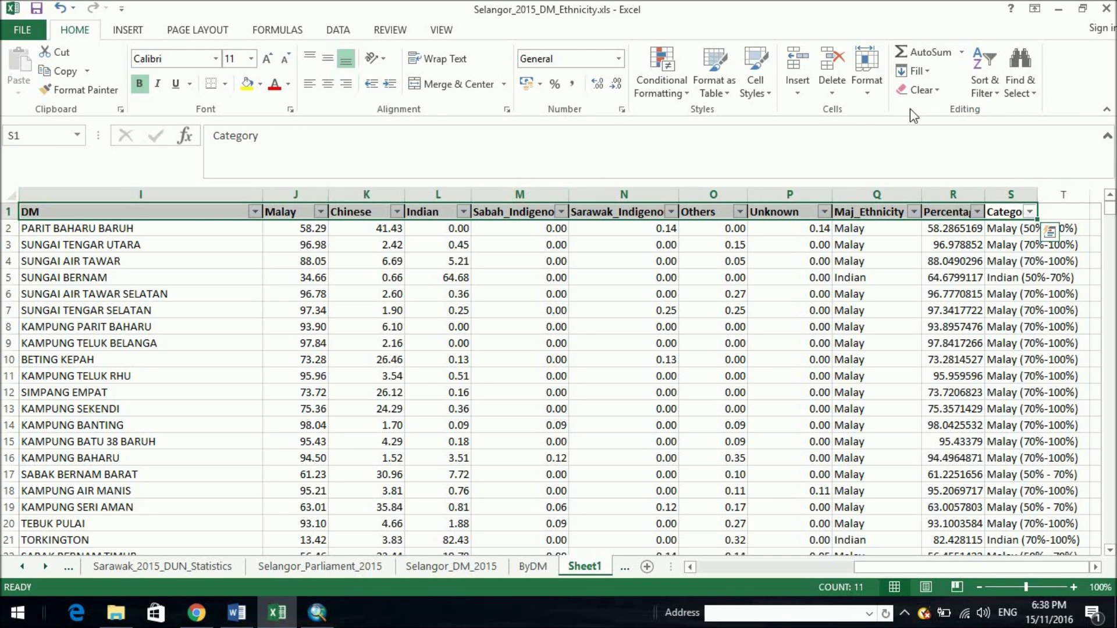
{"action": "left_click", "coordinate": [983, 95]}
{"action": "left_click", "coordinate": [921, 153]}
{"action": "left_click", "coordinate": [885, 277]}
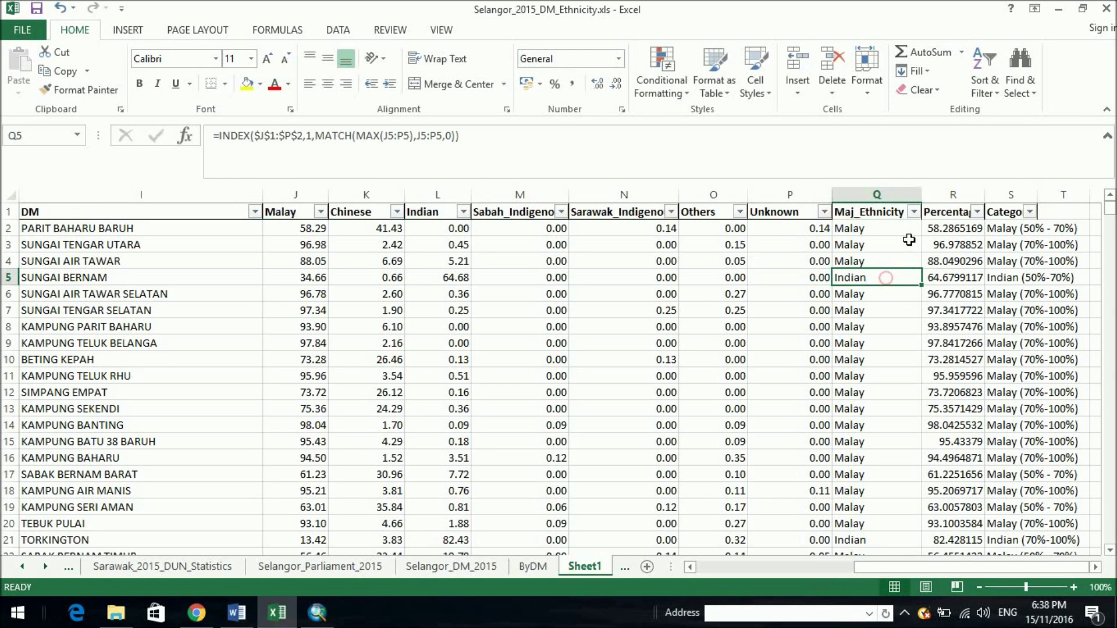
- Filter the Maj_Ethnicity column to show only the Malay polling districts
{"action": "left_click", "coordinate": [914, 212]}
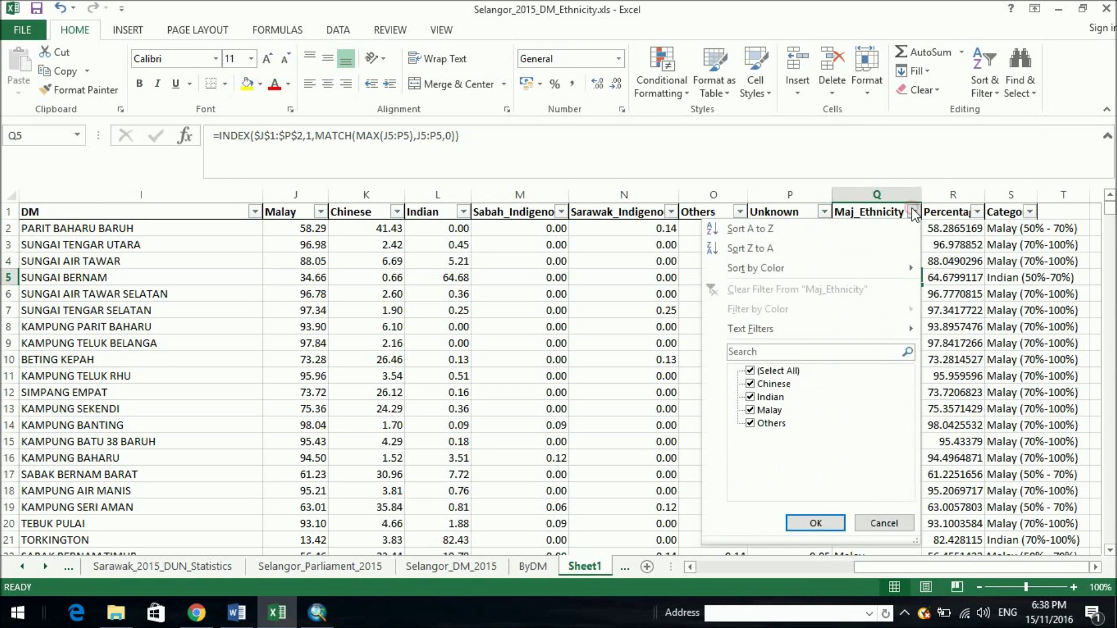
{"action": "left_click", "coordinate": [750, 370]}
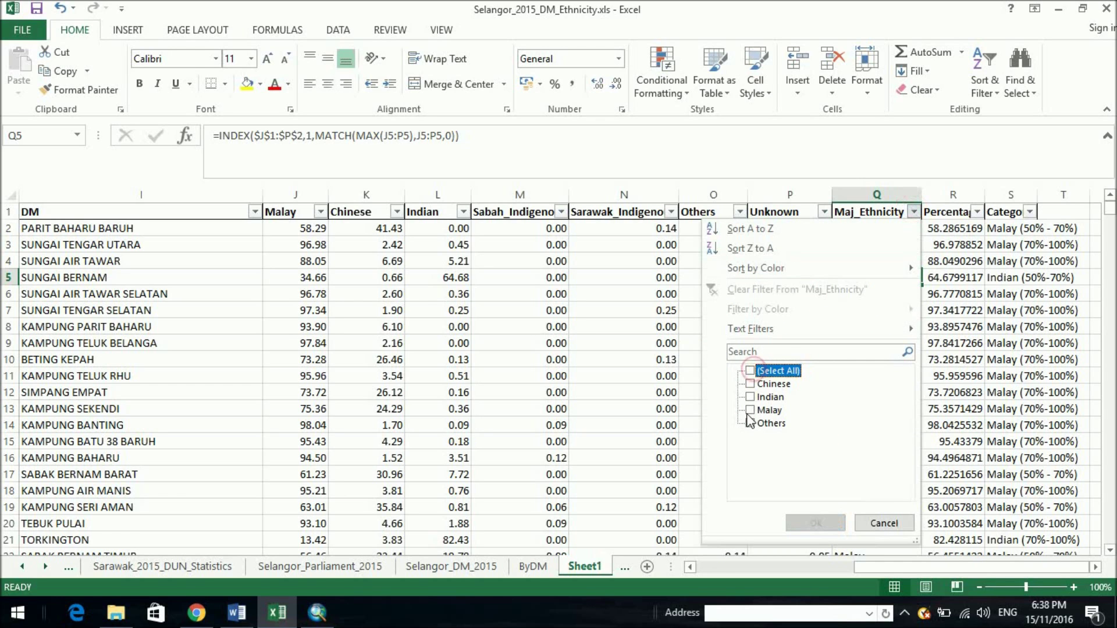
{"action": "left_click", "coordinate": [751, 410]}
{"action": "left_click", "coordinate": [815, 522]}
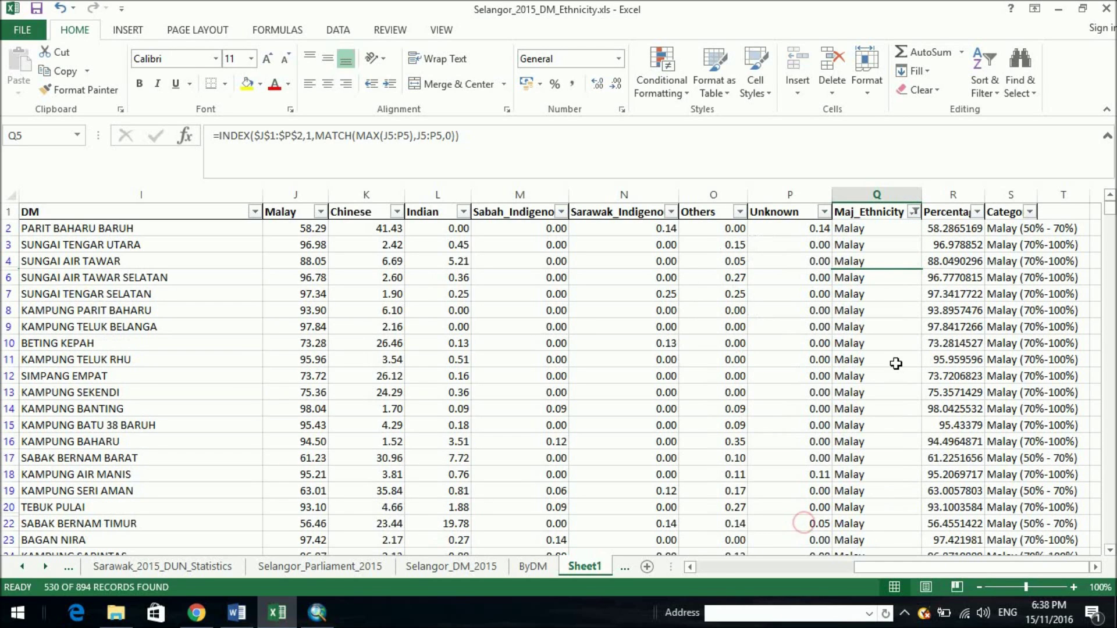
- Examine the range of Malay percentages listed in the Percentage column's filter, leaving without applying a filter
{"action": "left_click", "coordinate": [977, 212]}
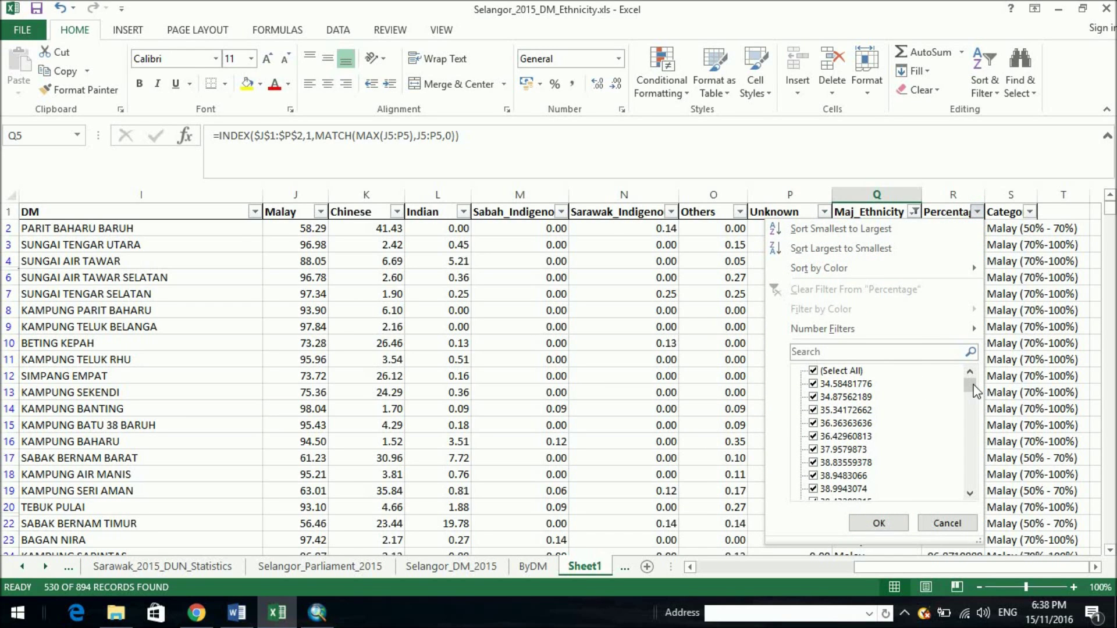
{"action": "left_click_drag", "start_coordinate": [973, 387], "coordinate": [972, 500]}
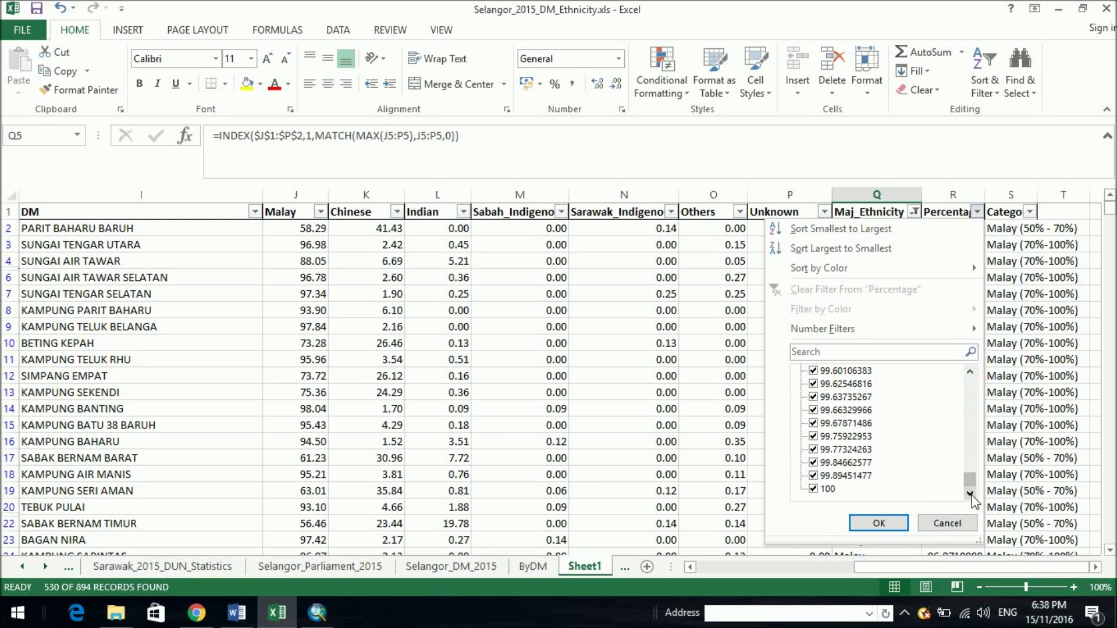
{"action": "left_click", "coordinate": [947, 523]}
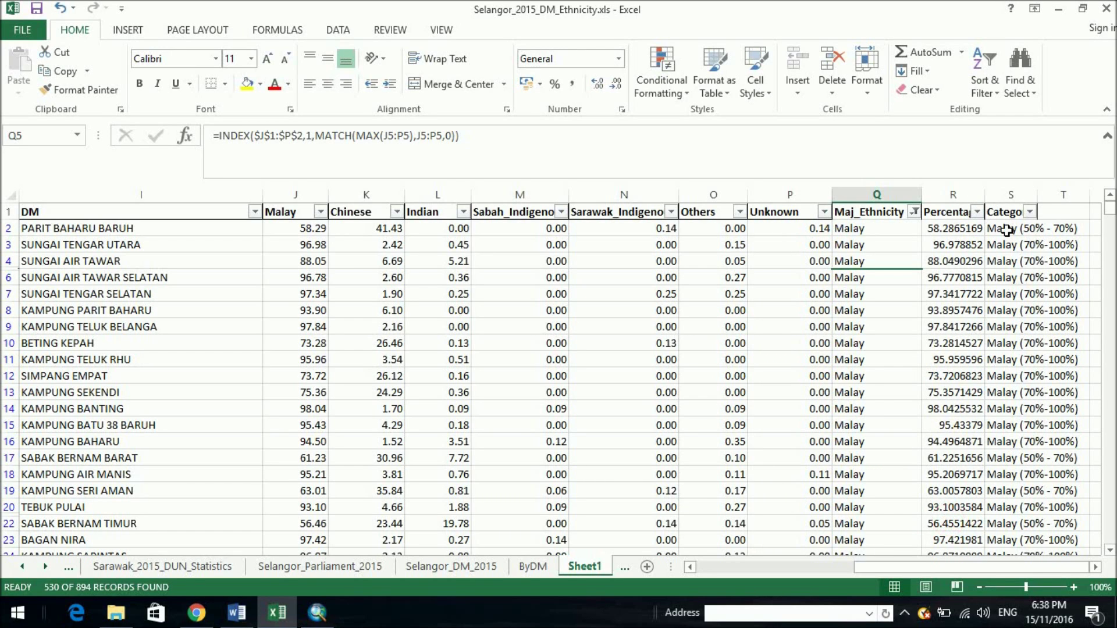
- Apply a custom filter to the Percentage column with values greater than or equal to 30 and an upper limit of 50
{"action": "left_click", "coordinate": [977, 212]}
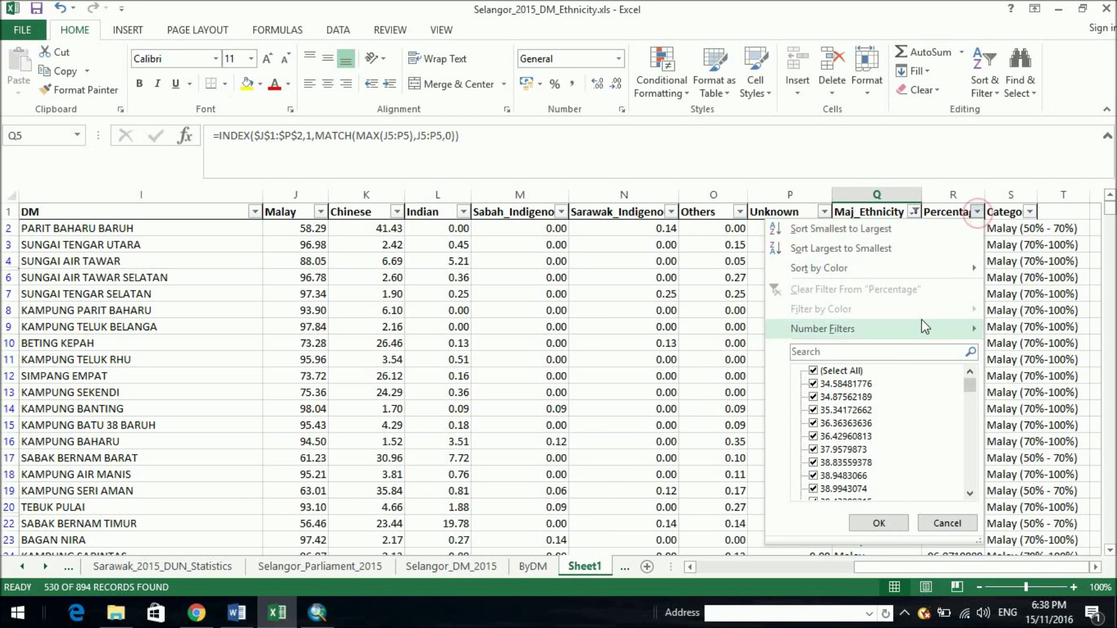
{"action": "mouse_move", "coordinate": [924, 320]}
{"action": "left_click", "coordinate": [684, 442]}
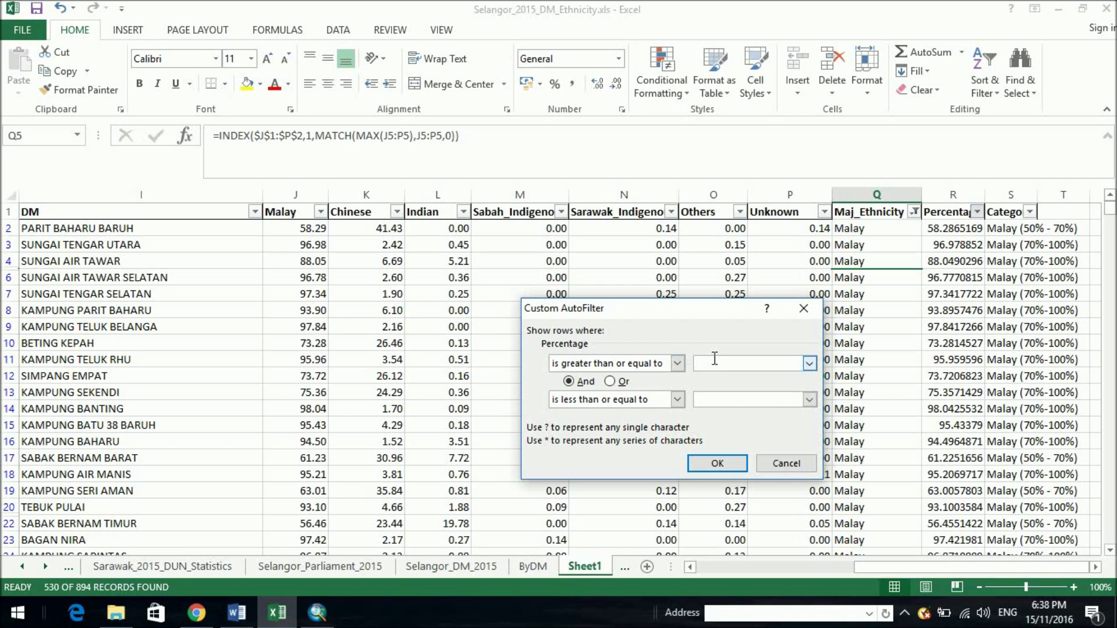
{"action": "type", "text": "30"}
{"action": "left_click", "coordinate": [718, 403]}
{"action": "type", "text": "50"}
{"action": "left_click", "coordinate": [677, 399]}
{"action": "left_click", "coordinate": [611, 453]}
{"action": "left_click", "coordinate": [705, 464]}
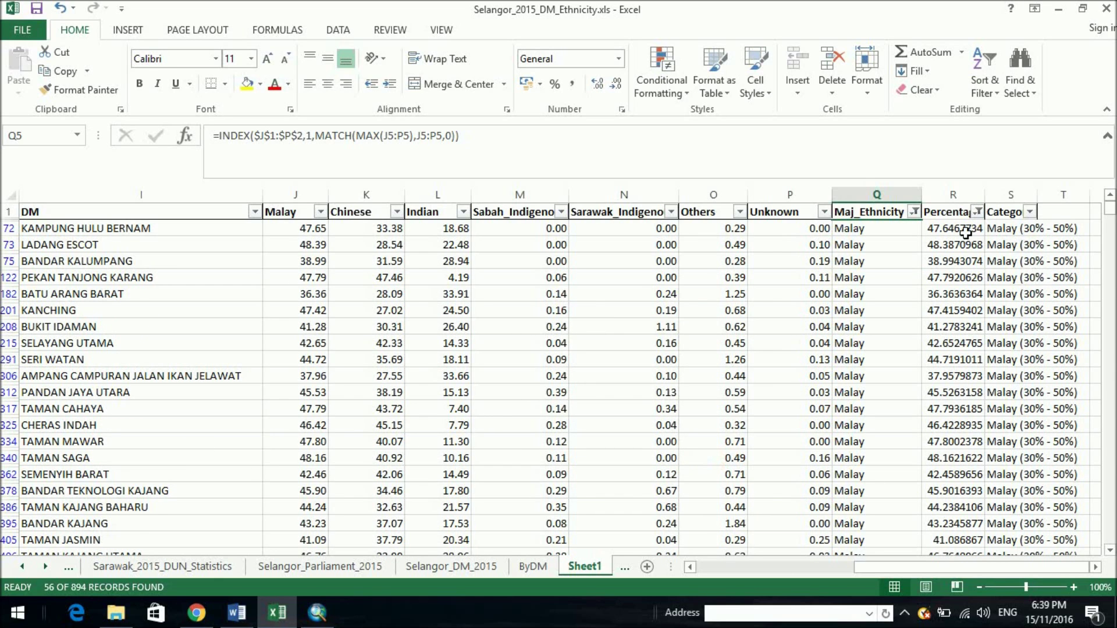
- Inspect the Kampung Hulu Bernam category cell and its fill handle, and clear the Maj_Ethnicity and Percentage filters
{"action": "left_click", "coordinate": [1004, 228]}
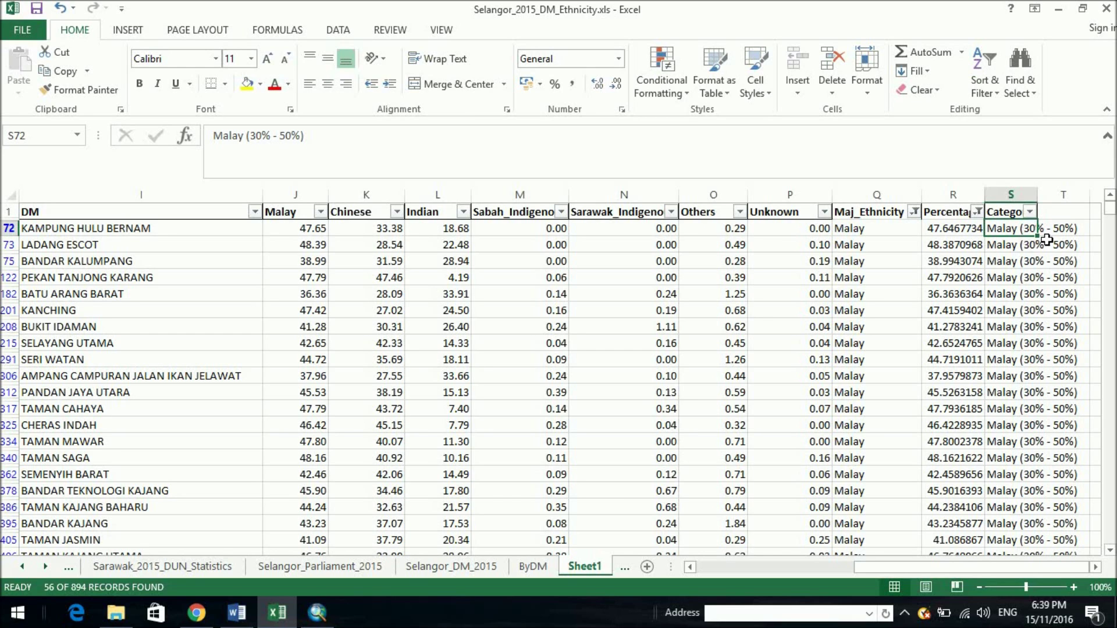
{"action": "mouse_move", "coordinate": [1037, 235]}
{"action": "left_mouse_down"}
{"action": "mouse_move", "coordinate": [1041, 294]}
{"action": "mouse_move", "coordinate": [1034, 233]}
{"action": "left_mouse_up"}
{"action": "left_click", "coordinate": [339, 30]}
{"action": "left_click", "coordinate": [465, 54]}
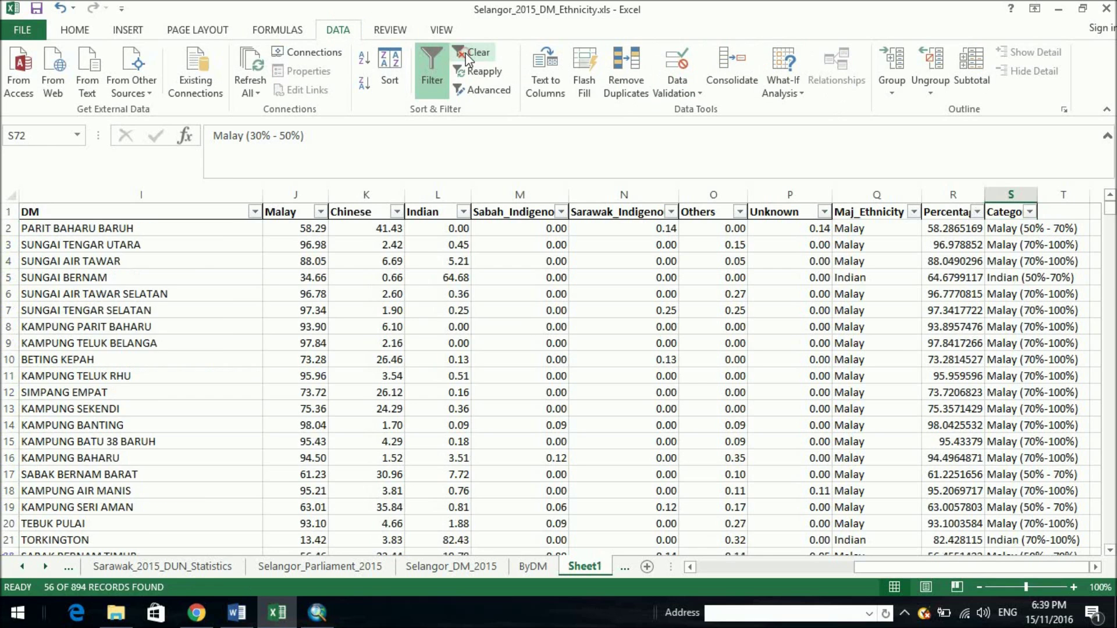
- Check Sungai Bernam's category and review the Category values of the polling districts further down the sheet
{"action": "left_click", "coordinate": [1004, 278]}
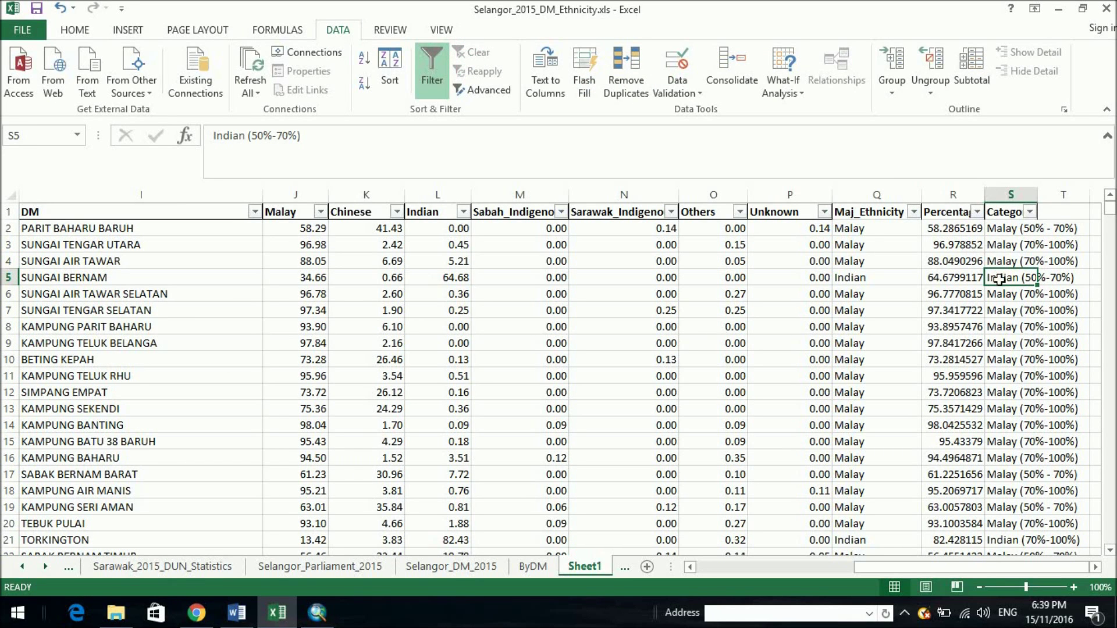
{"action": "scroll", "coordinate": [1000, 243], "scroll_direction": "down", "scroll_amount": 12}
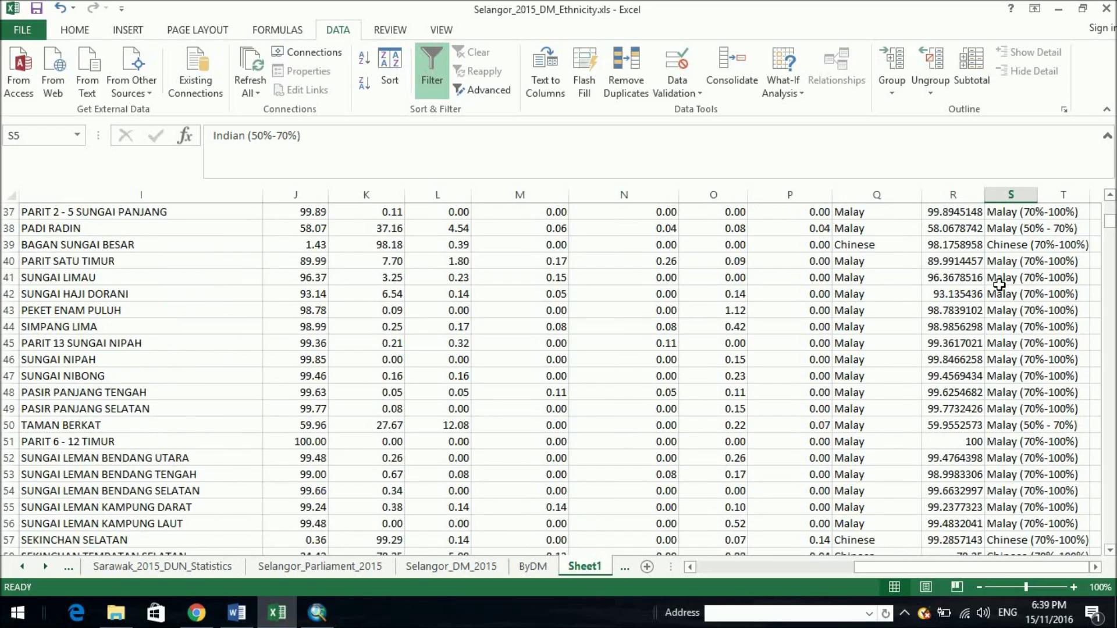
{"action": "scroll", "coordinate": [999, 284], "scroll_direction": "down", "scroll_amount": 5}
{"action": "scroll", "coordinate": [999, 284], "scroll_direction": "up", "scroll_amount": 6}
{"action": "scroll", "coordinate": [999, 285], "scroll_direction": "up", "scroll_amount": 11}
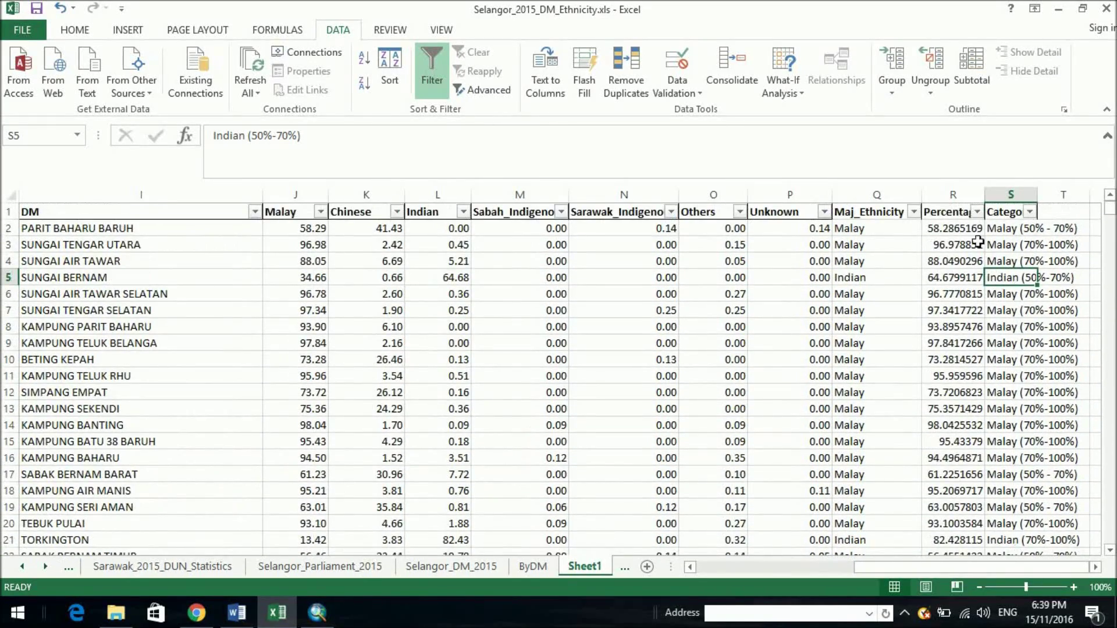